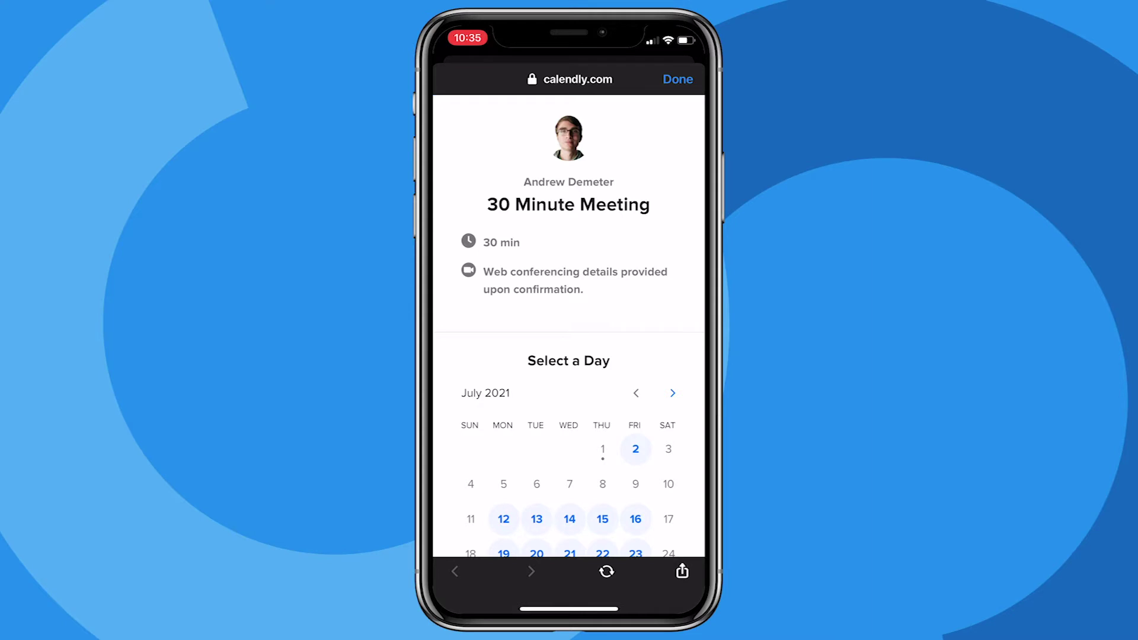
# Schedule the Calendly 30 Minute Meeting for July 2 at 4:00pm with the entered name and email
pyautogui.click(635, 449)
pyautogui.scroll(-8, 568, 400)
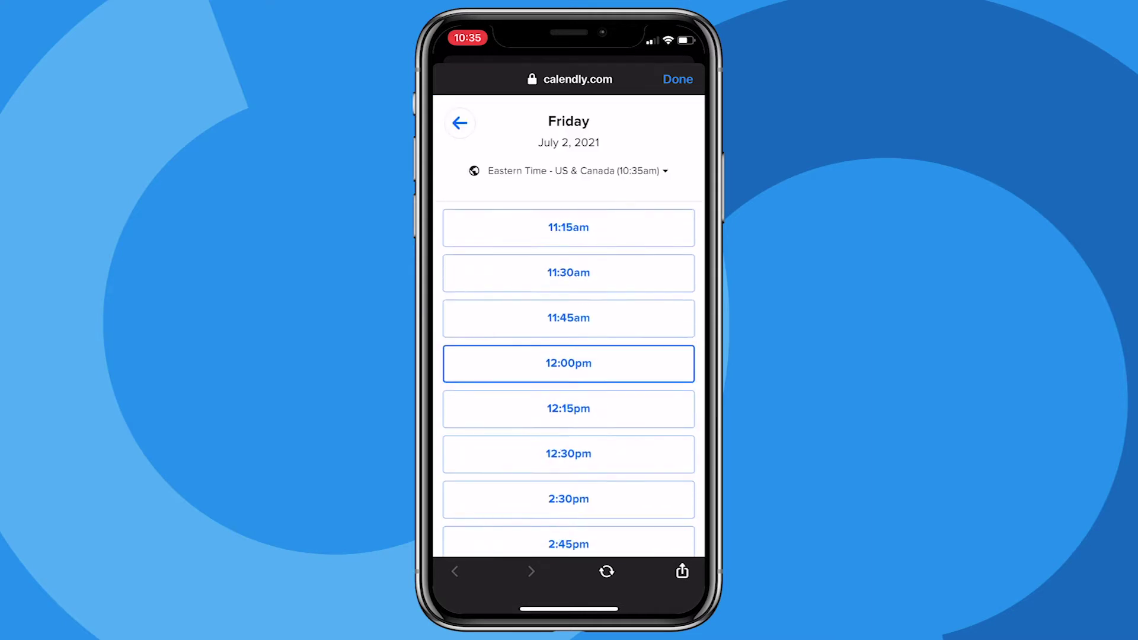
pyautogui.click(568, 417)
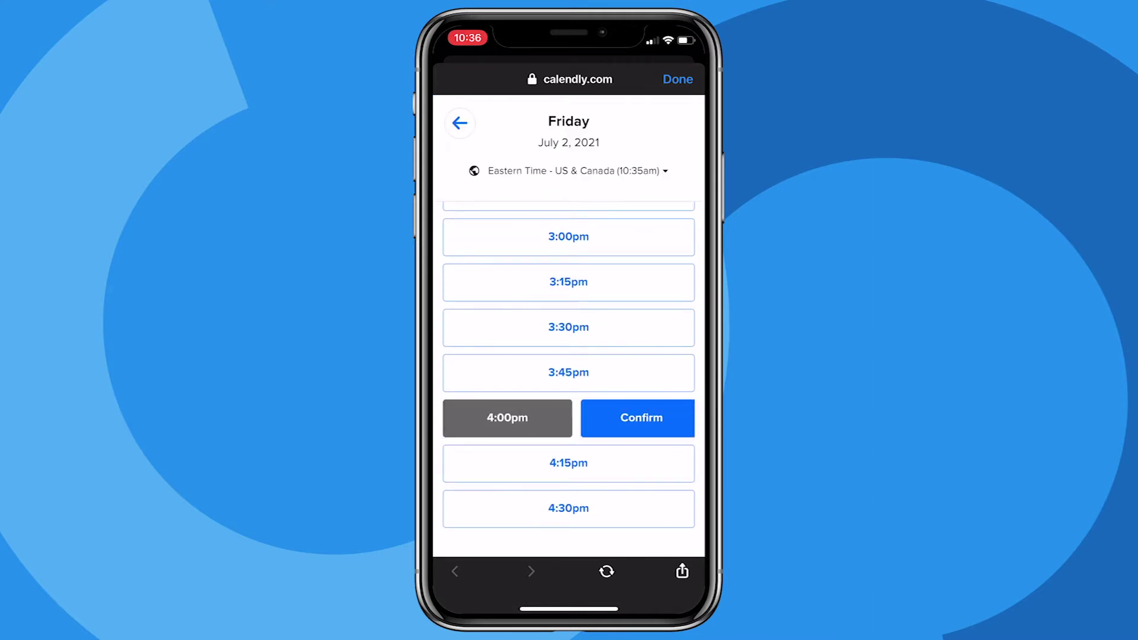
pyautogui.click(633, 417)
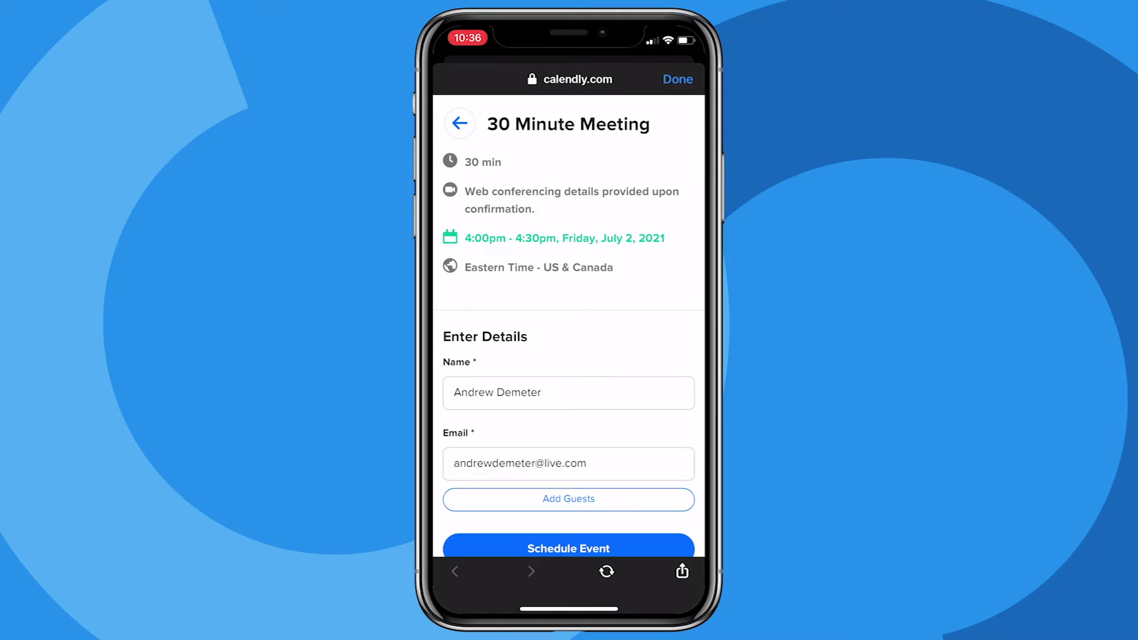
pyautogui.scroll(-1, 569, 355)
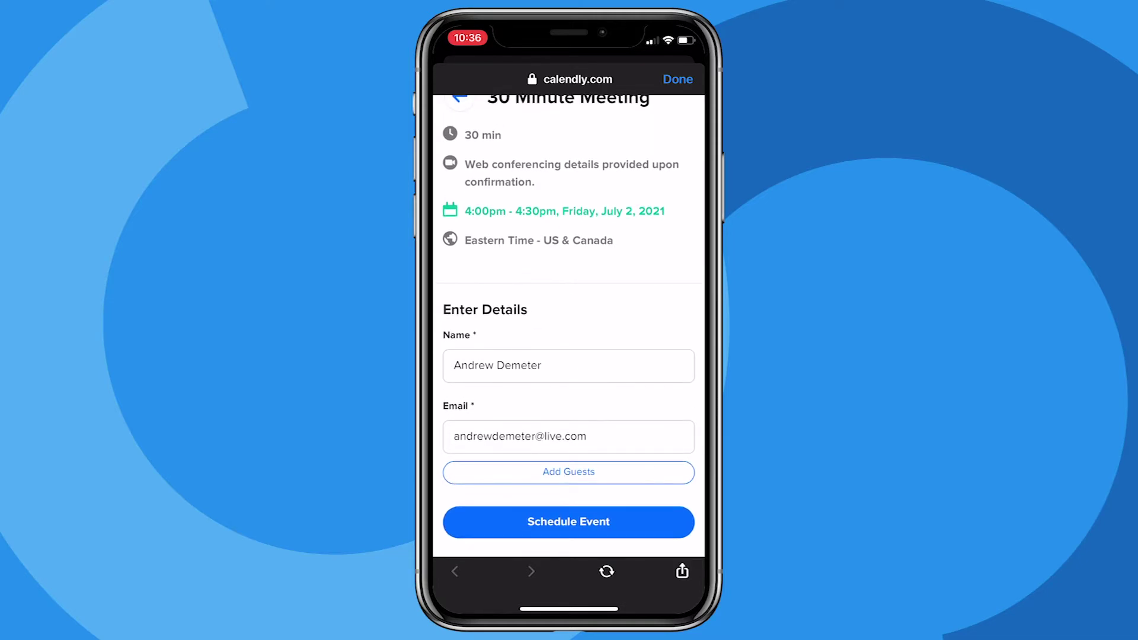
pyautogui.click(568, 521)
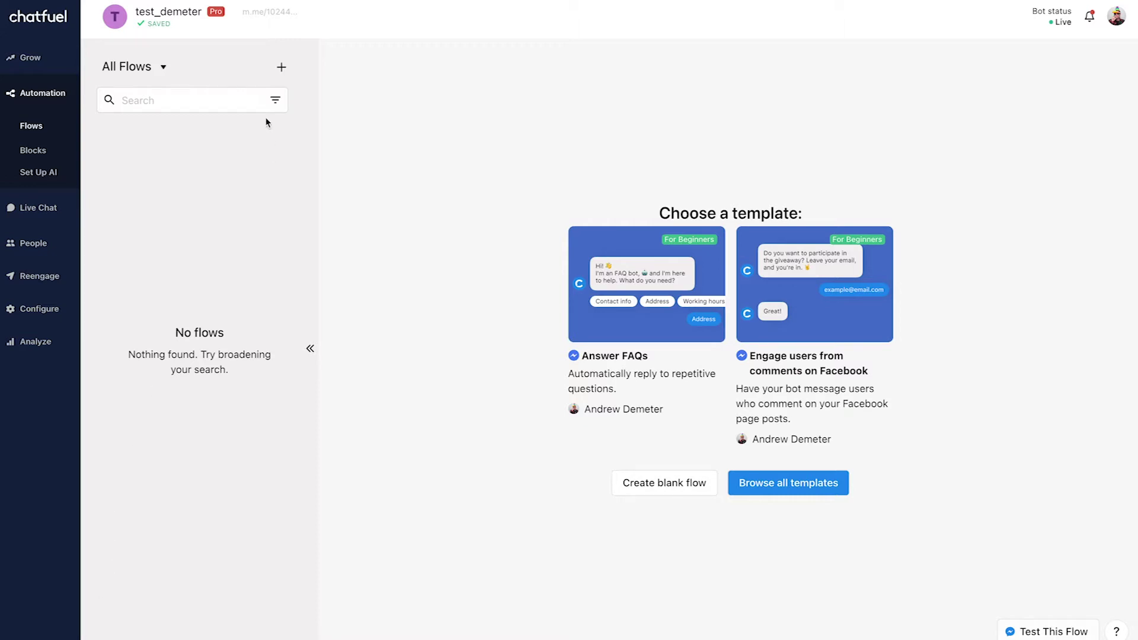
# Create a new flow from the Appointment Booking template 'Schedule appointments with Calendly'
pyautogui.click(284, 67)
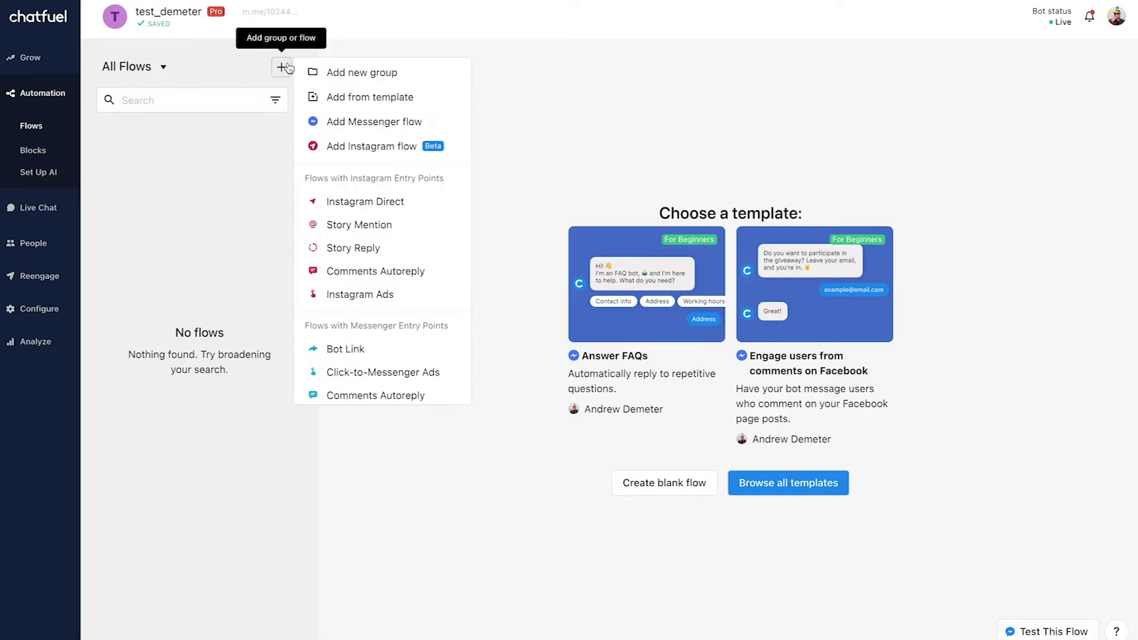
pyautogui.click(382, 96)
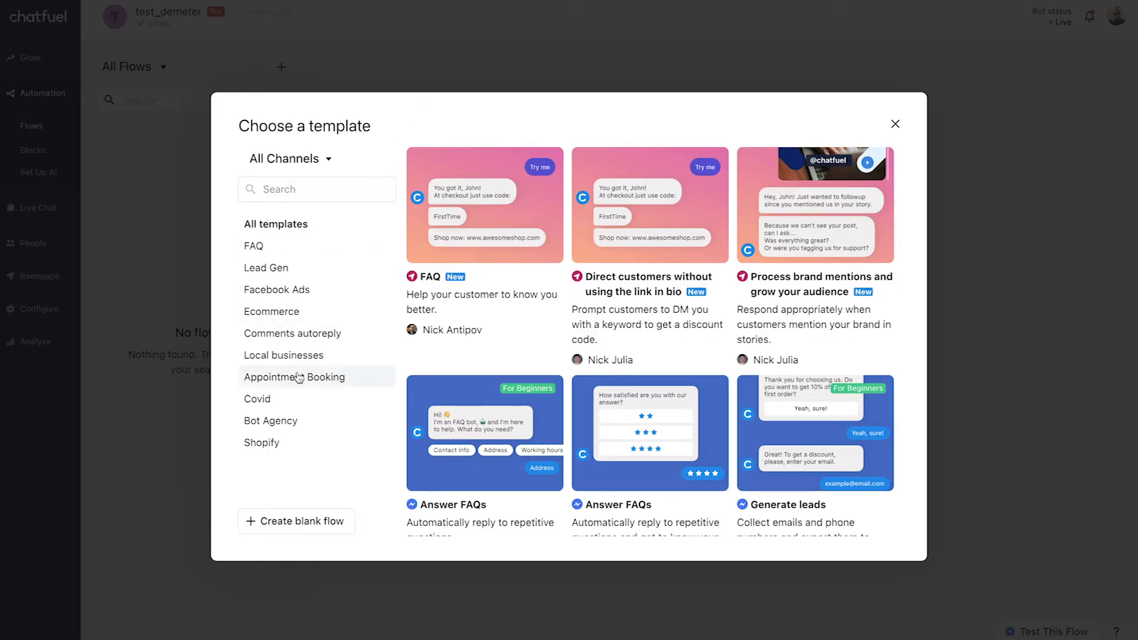
pyautogui.click(346, 384)
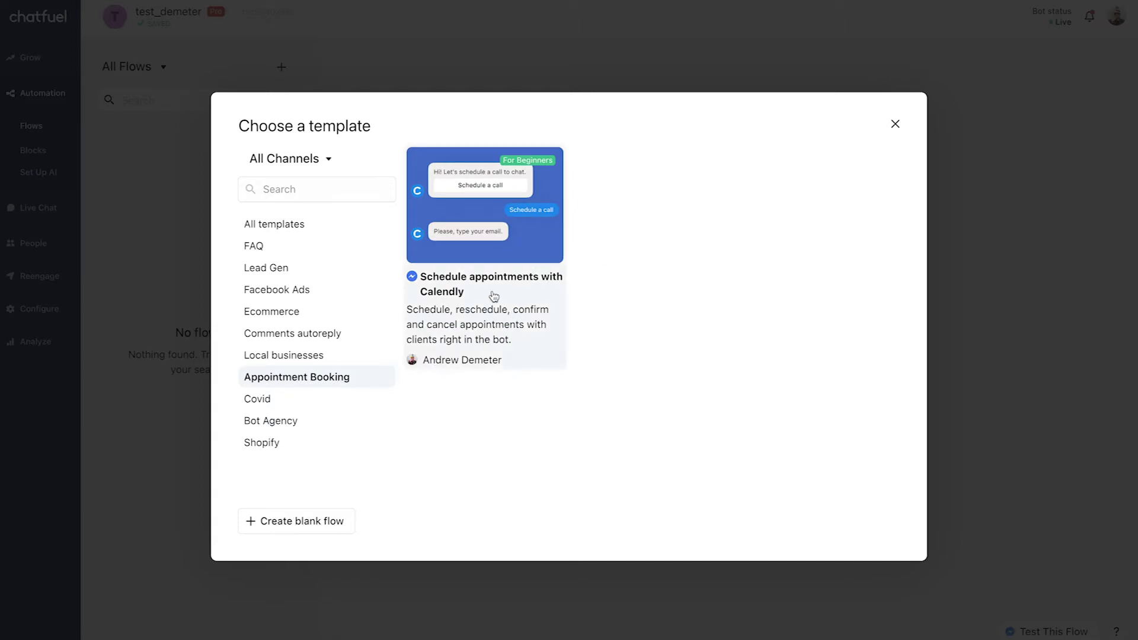
pyautogui.click(520, 295)
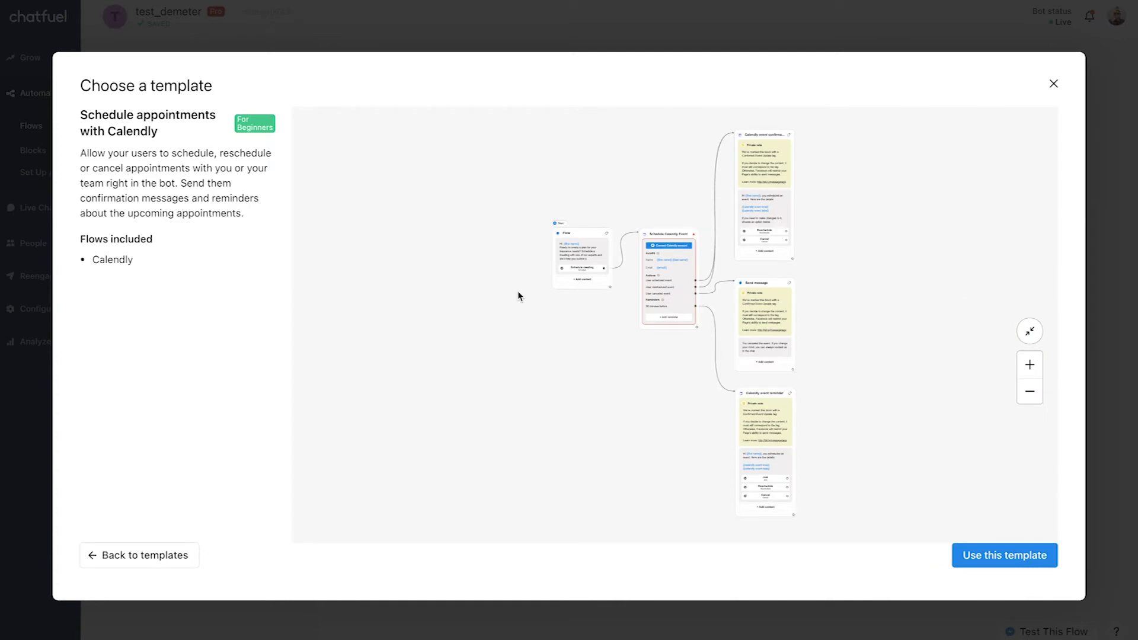
pyautogui.click(998, 558)
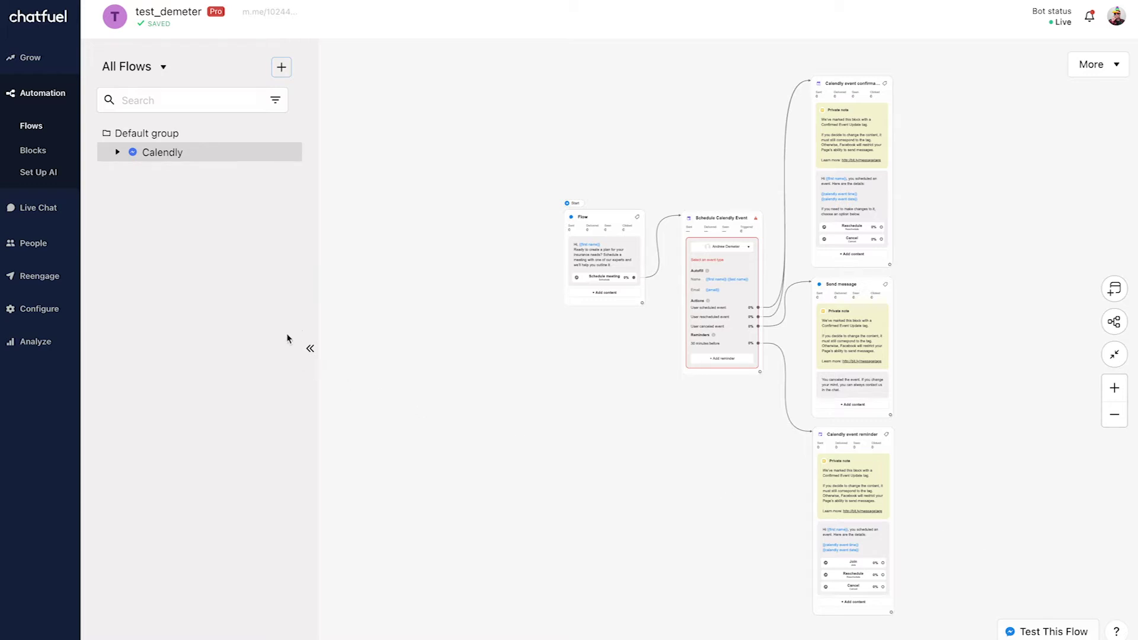
# Hide the flows list and choose 30 Minute Meeting as the Schedule Calendly Event block's event type
pyautogui.click(310, 347)
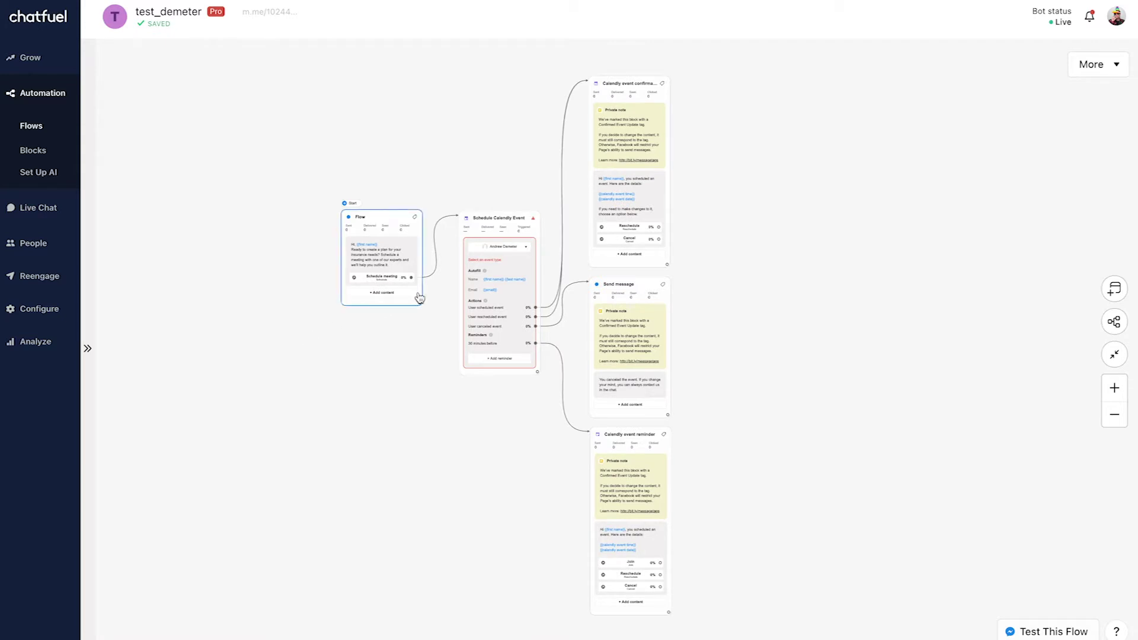
pyautogui.scroll(2, 449, 262)
pyautogui.scroll(2, 449, 263)
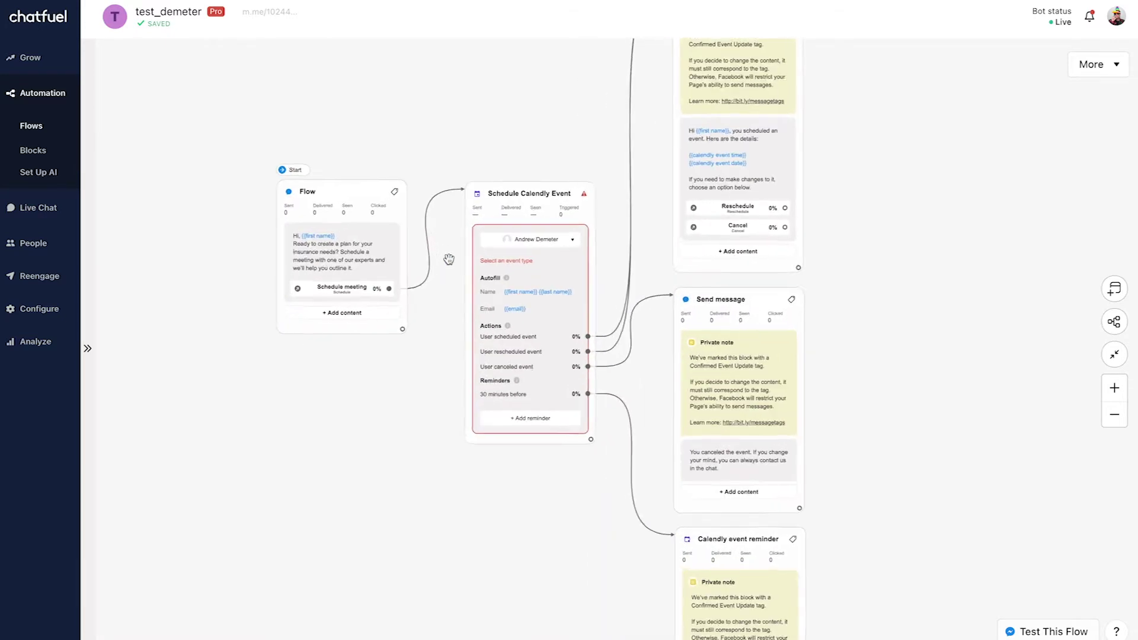
pyautogui.scroll(2, 450, 262)
pyautogui.scroll(3, 449, 260)
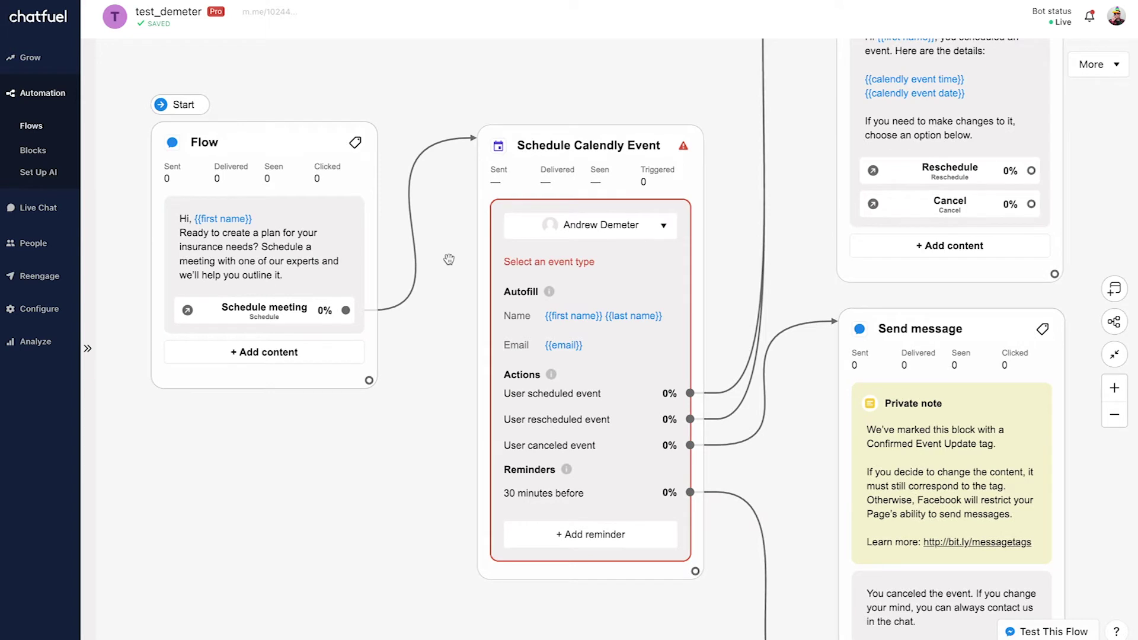
pyautogui.click(477, 251)
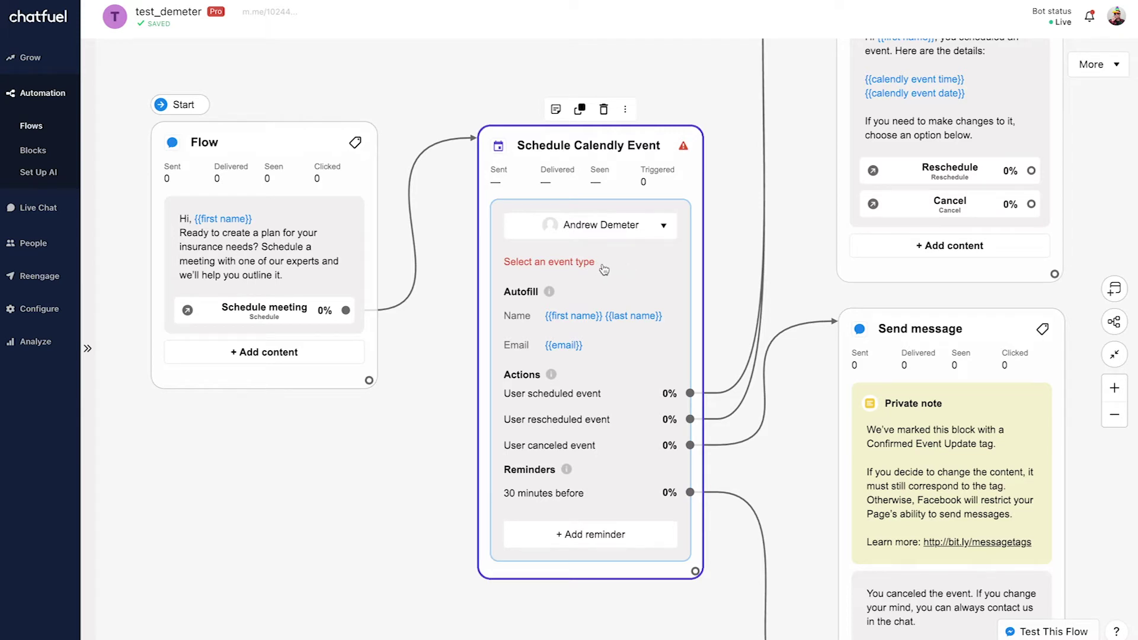
pyautogui.click(603, 270)
pyautogui.click(627, 264)
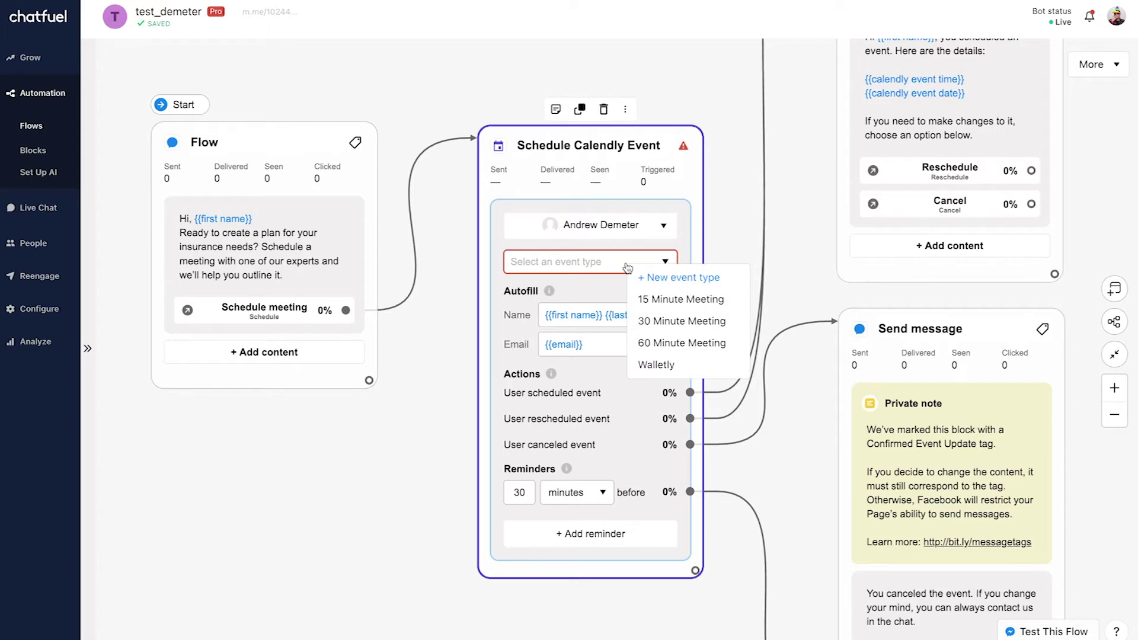
pyautogui.click(731, 329)
pyautogui.click(229, 449)
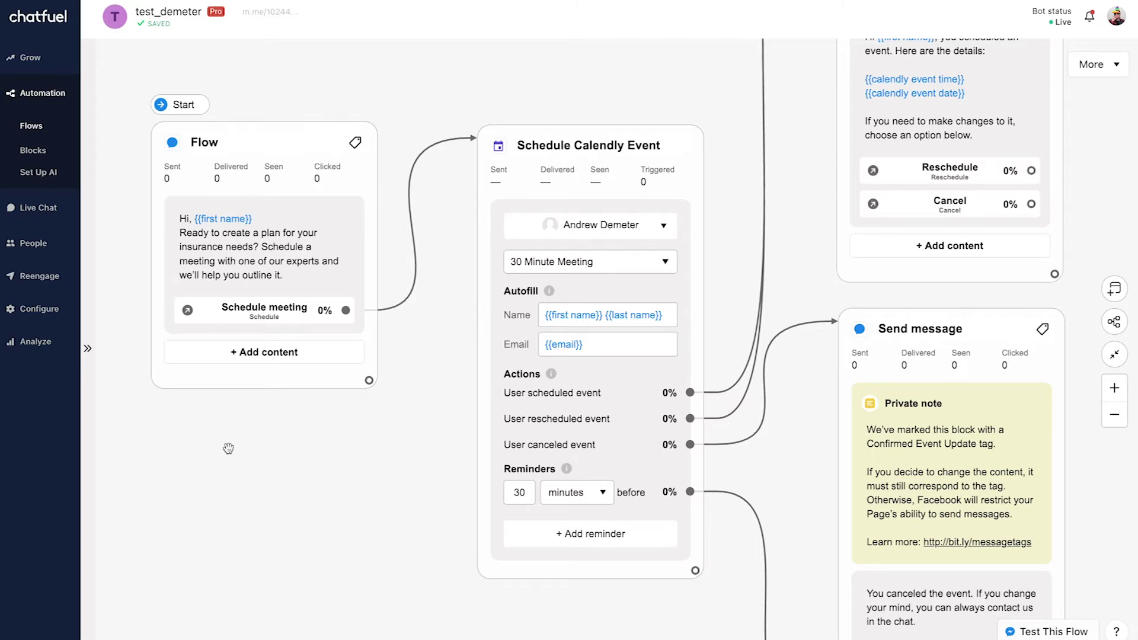
pyautogui.scroll(-3, 228, 448)
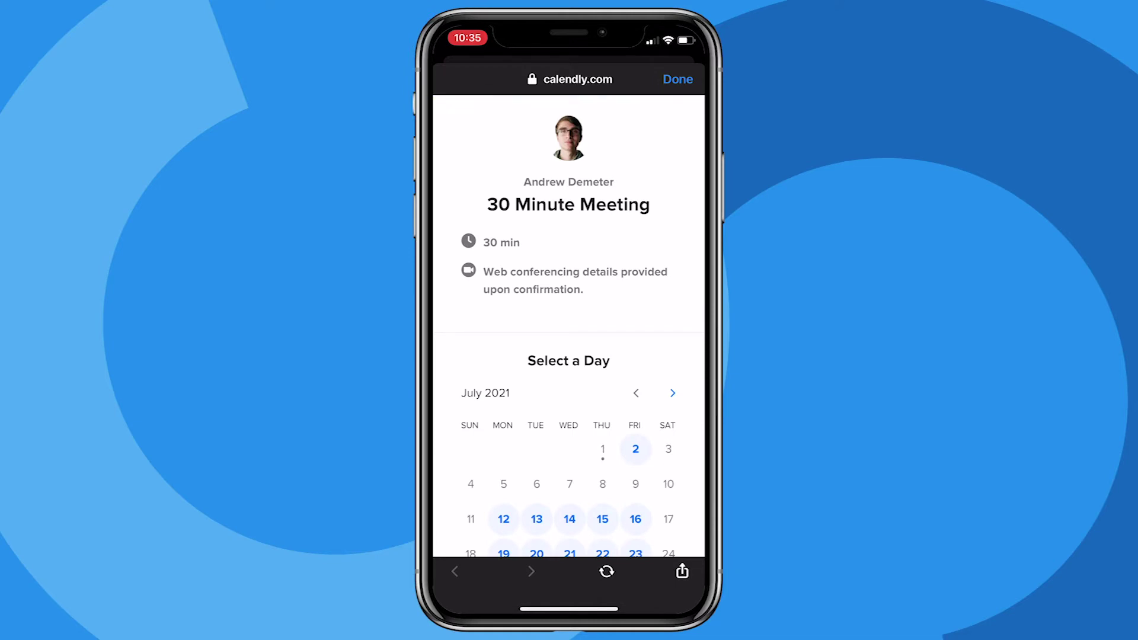
# Book the July 2, 4:00pm slot on the Calendly page and close the confirmation page
pyautogui.click(635, 449)
pyautogui.scroll(-5, 568, 400)
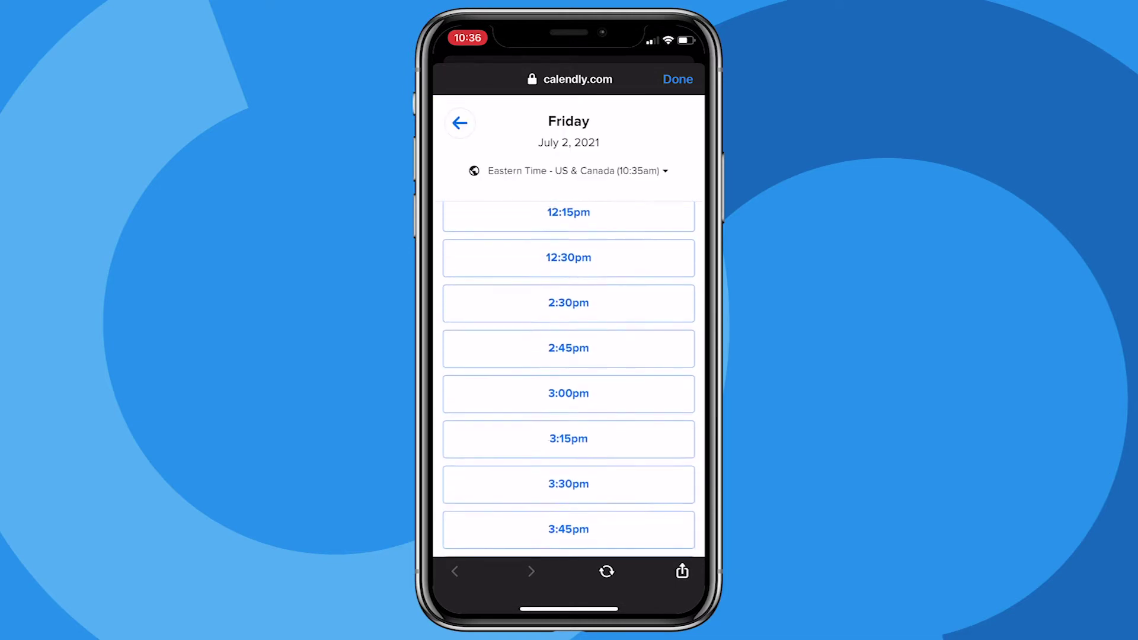
pyautogui.click(568, 417)
pyautogui.click(633, 417)
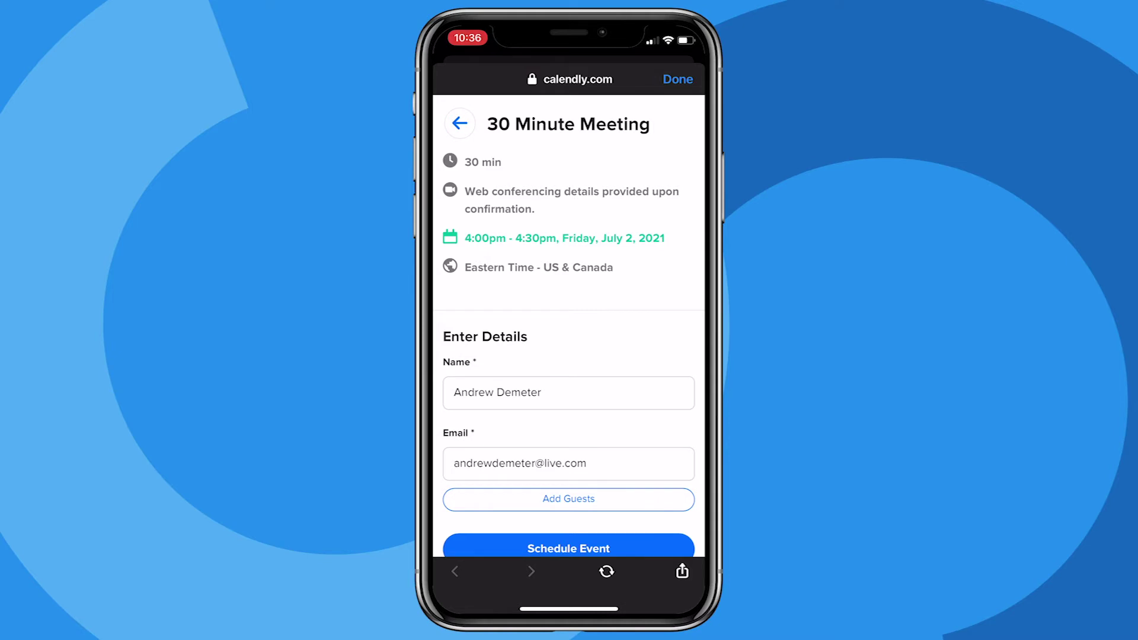
pyautogui.scroll(-1, 568, 355)
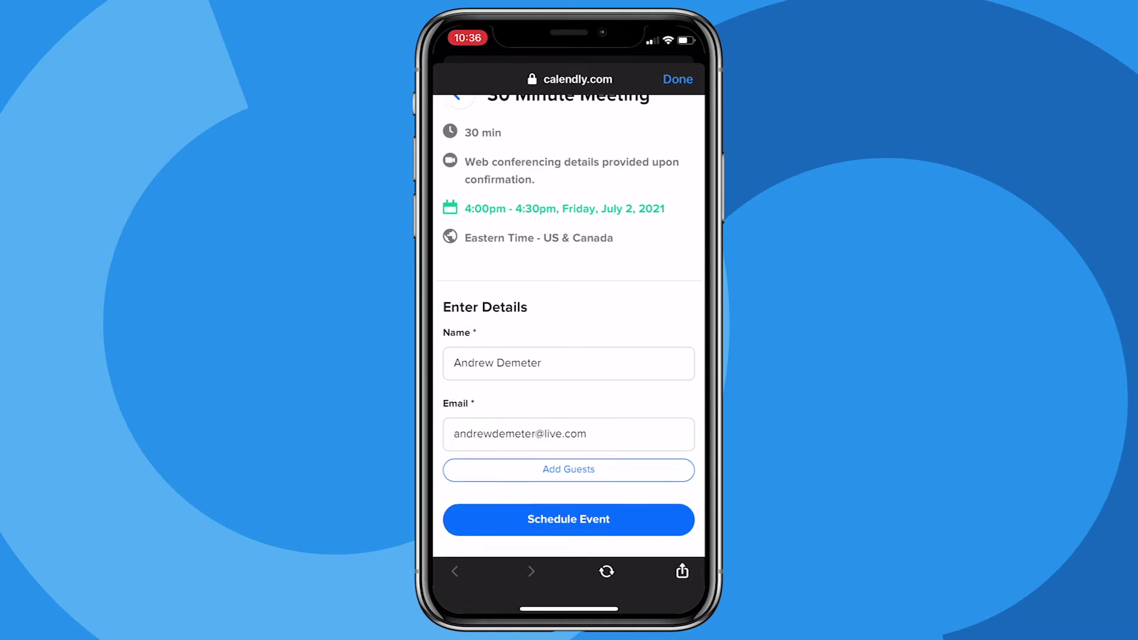
pyautogui.click(569, 522)
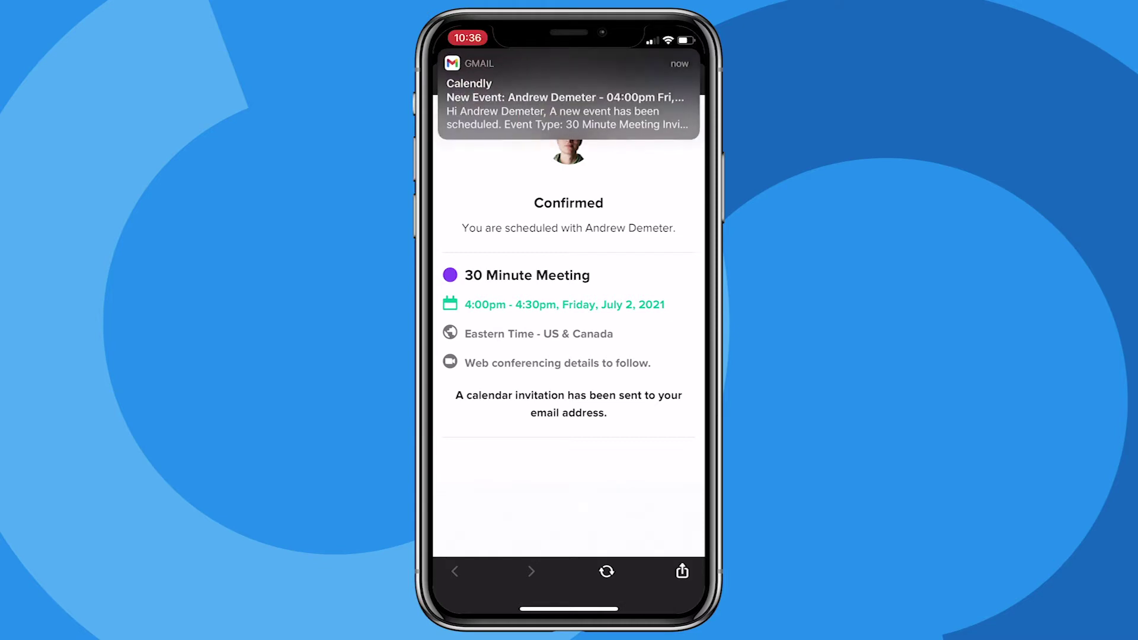
pyautogui.click(678, 79)
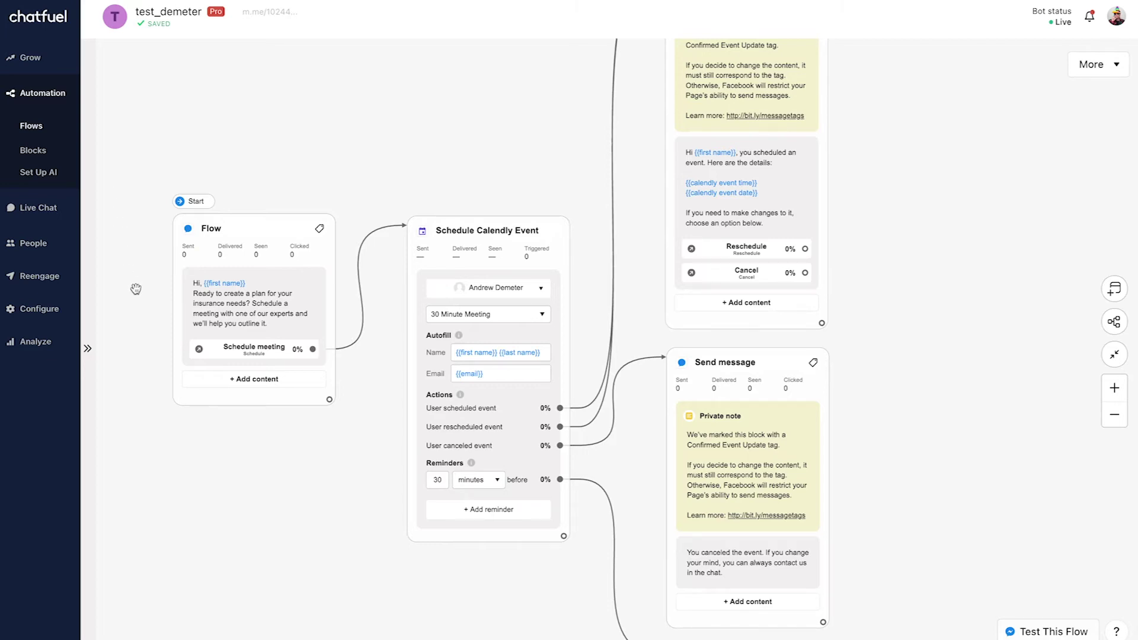
pyautogui.scroll(5, 136, 290)
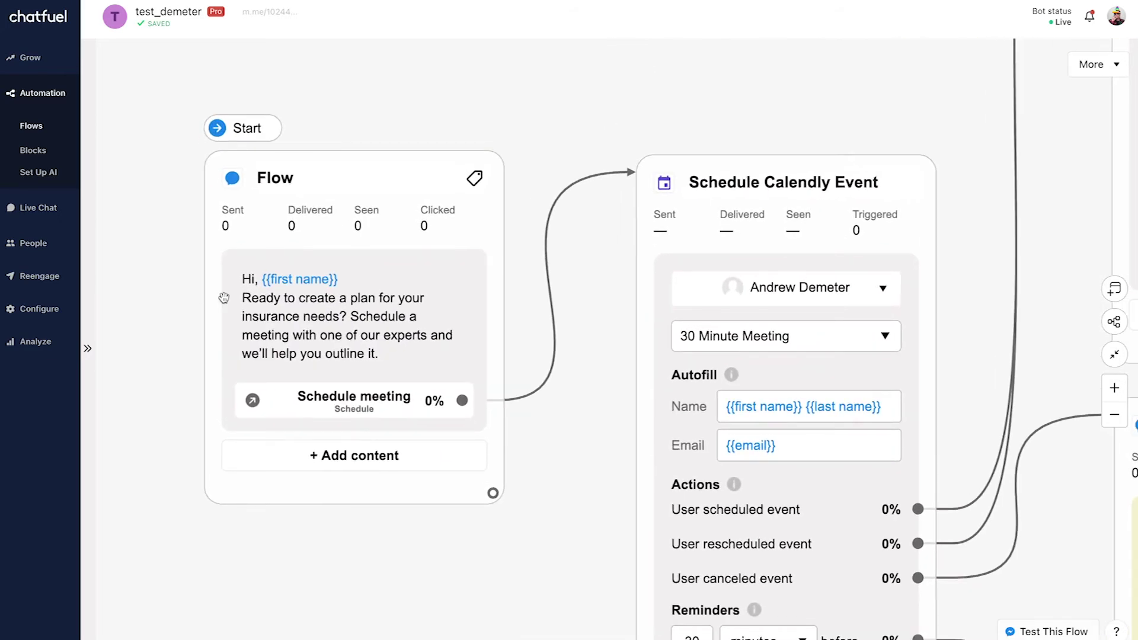
pyautogui.click(329, 307)
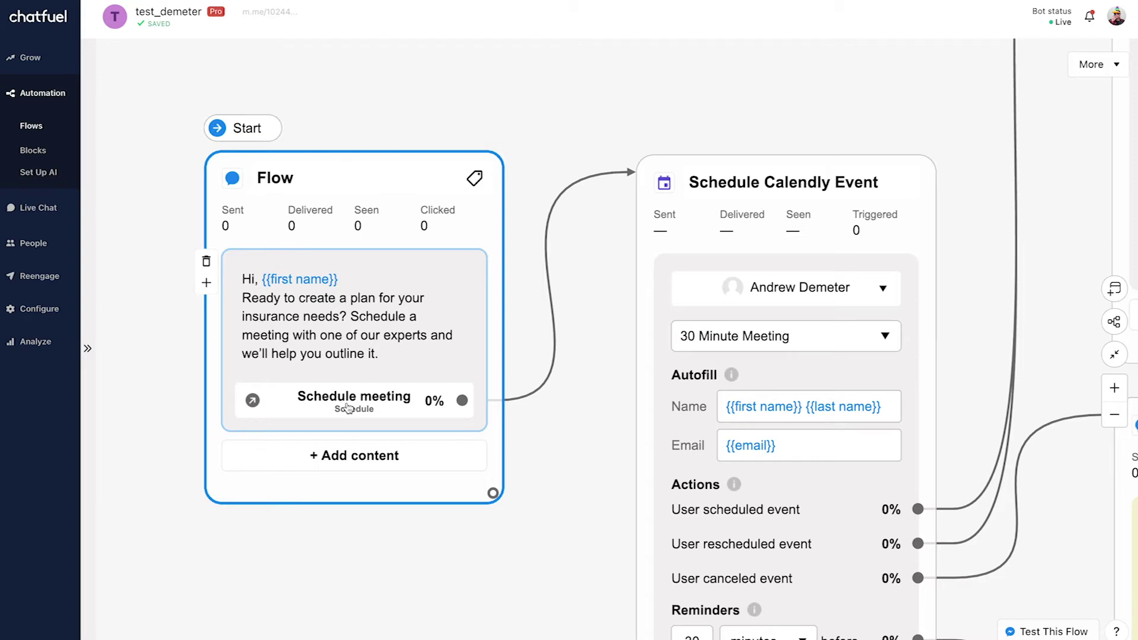
pyautogui.click(347, 405)
pyautogui.click(325, 398)
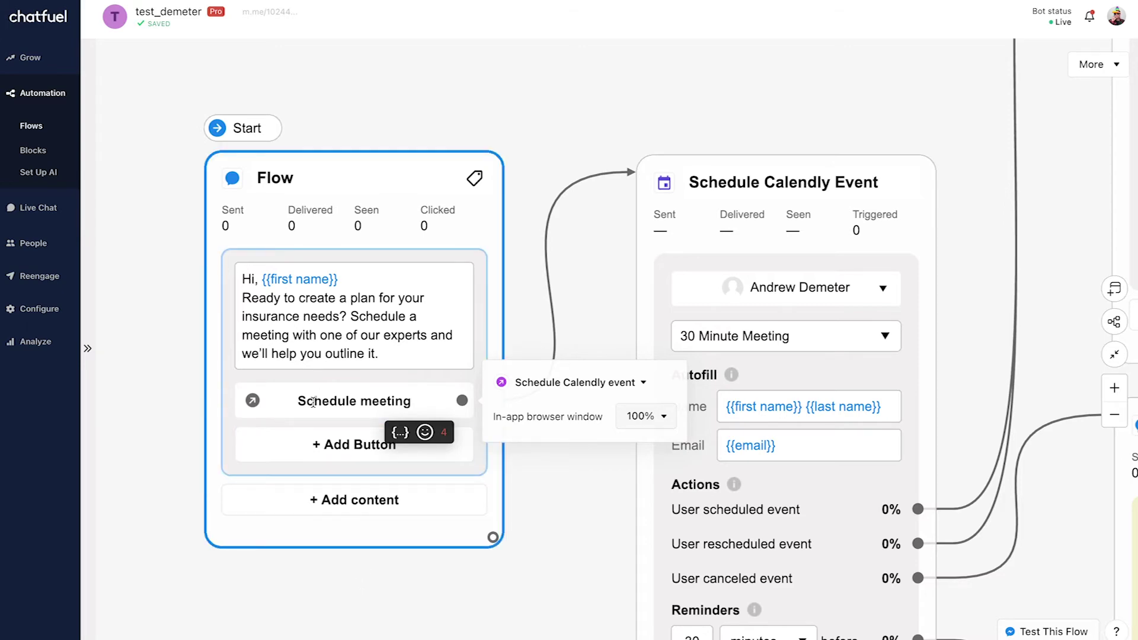
pyautogui.click(424, 585)
pyautogui.scroll(-4, 423, 585)
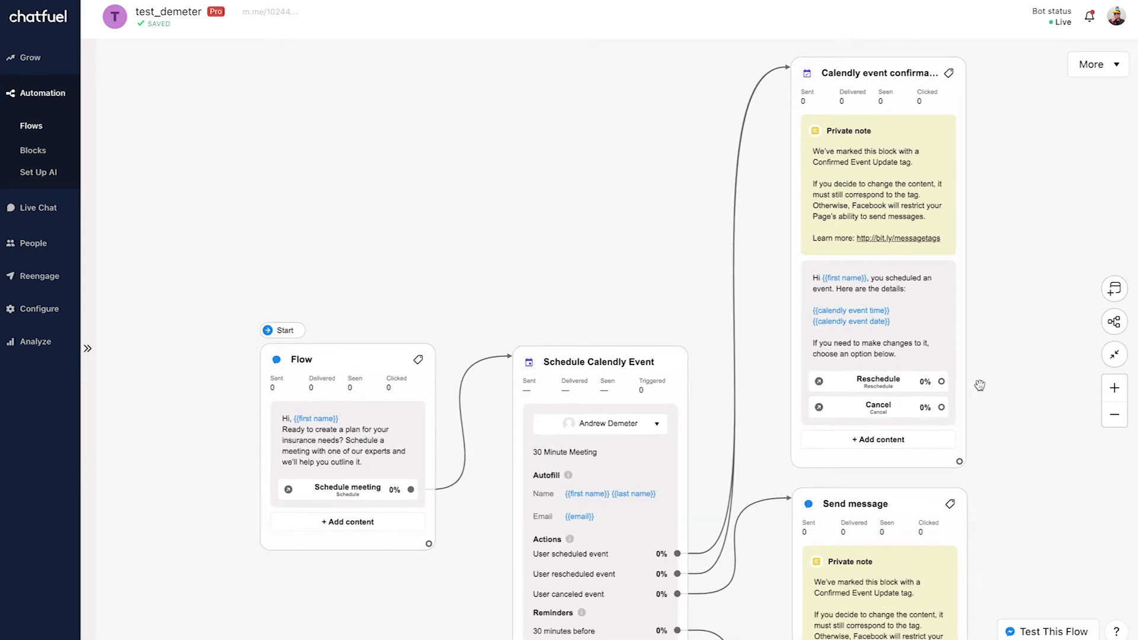
pyautogui.scroll(5, 980, 385)
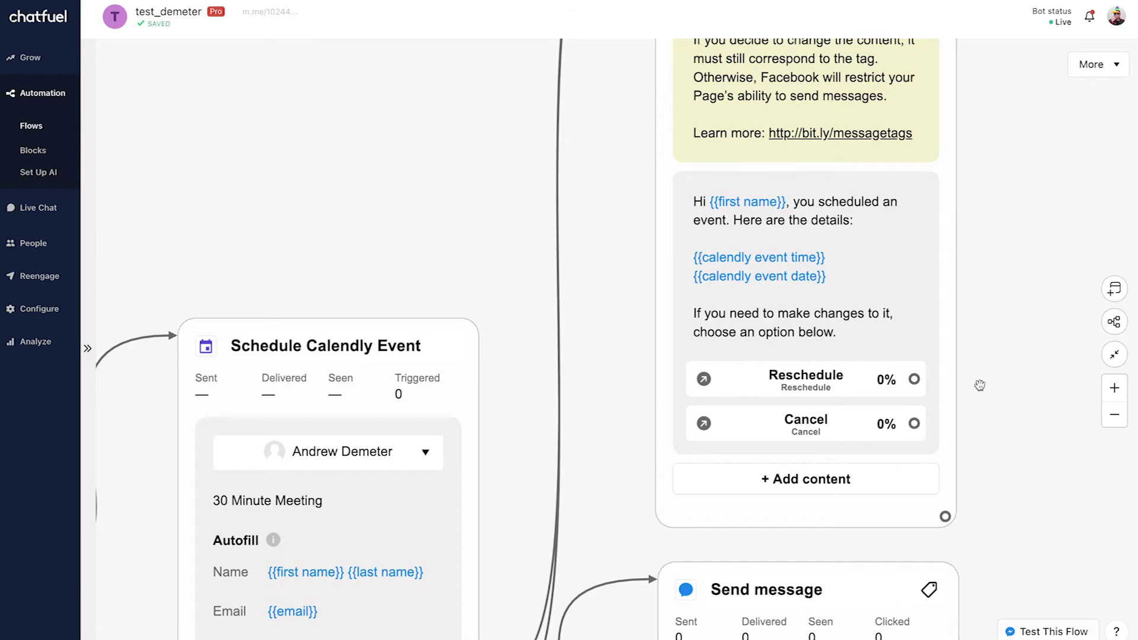
pyautogui.scroll(-4, 981, 385)
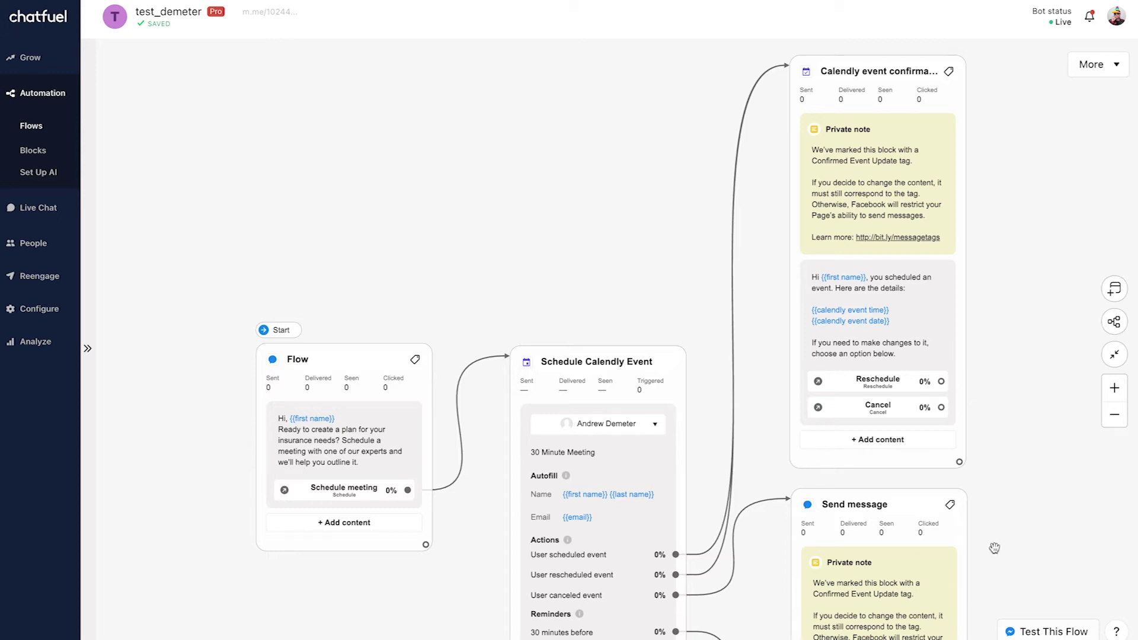
# Give the cancellation message a 'Reschedule' button with the Reschedule Calendly event action
pyautogui.moveTo(995, 548); pyautogui.dragTo(989, 373)
pyautogui.moveTo(1005, 490); pyautogui.dragTo(1005, 450)
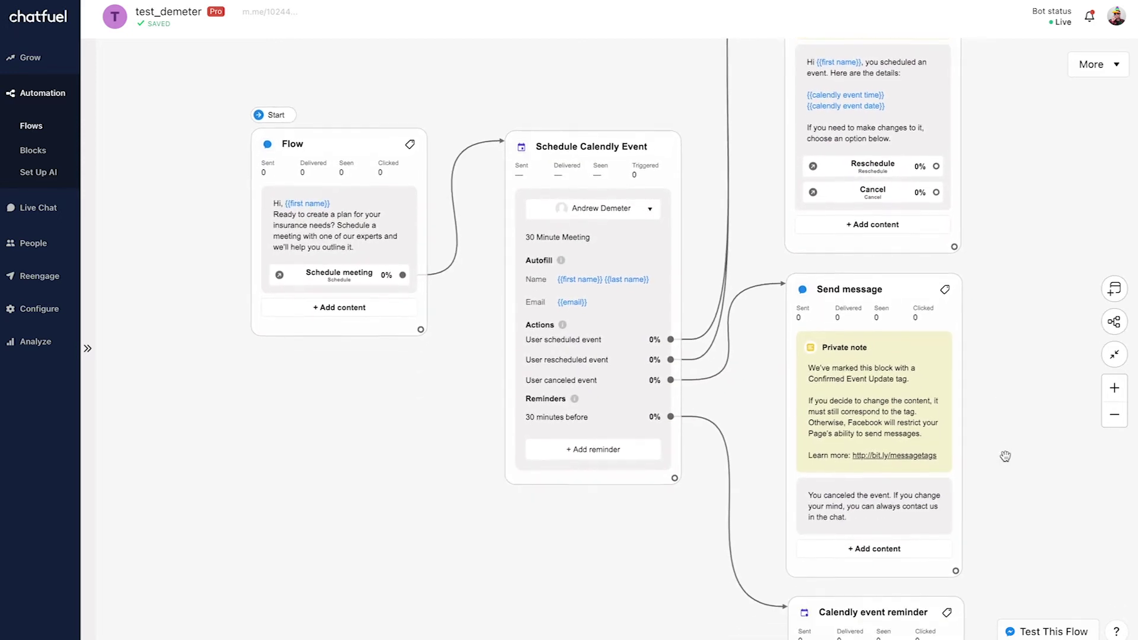
pyautogui.click(860, 449)
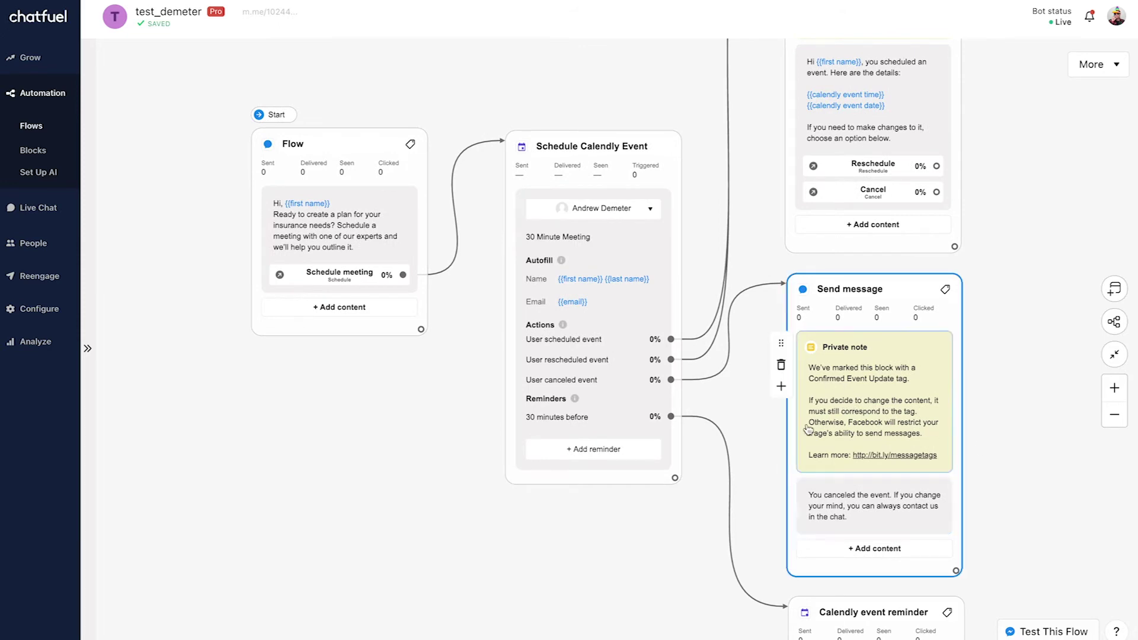
pyautogui.click(637, 390)
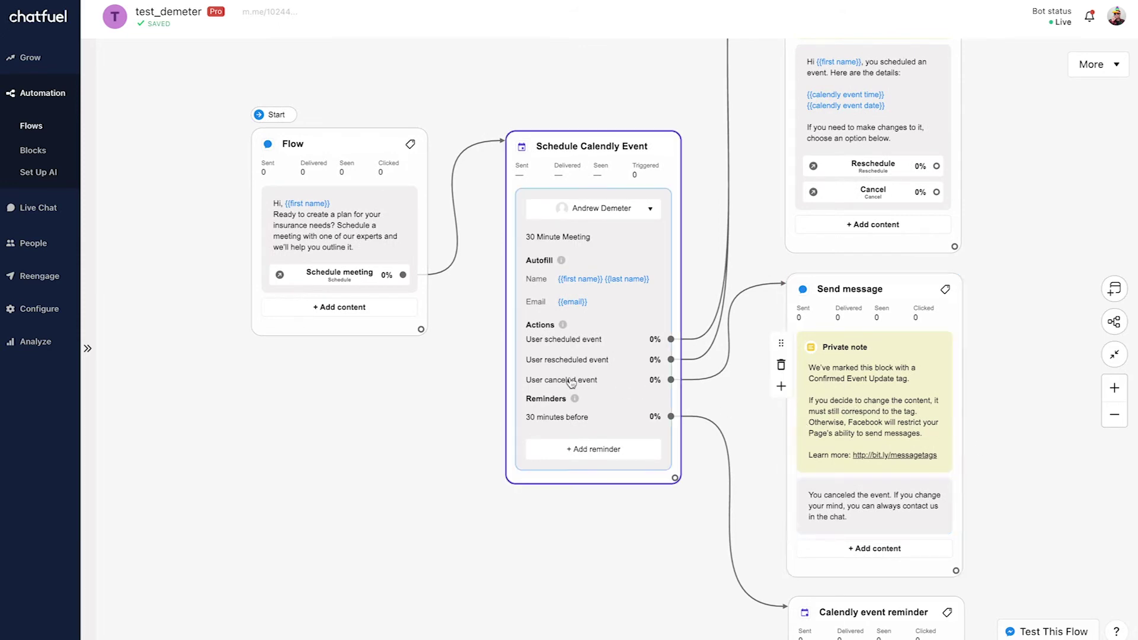
pyautogui.click(925, 517)
pyautogui.click(1005, 511)
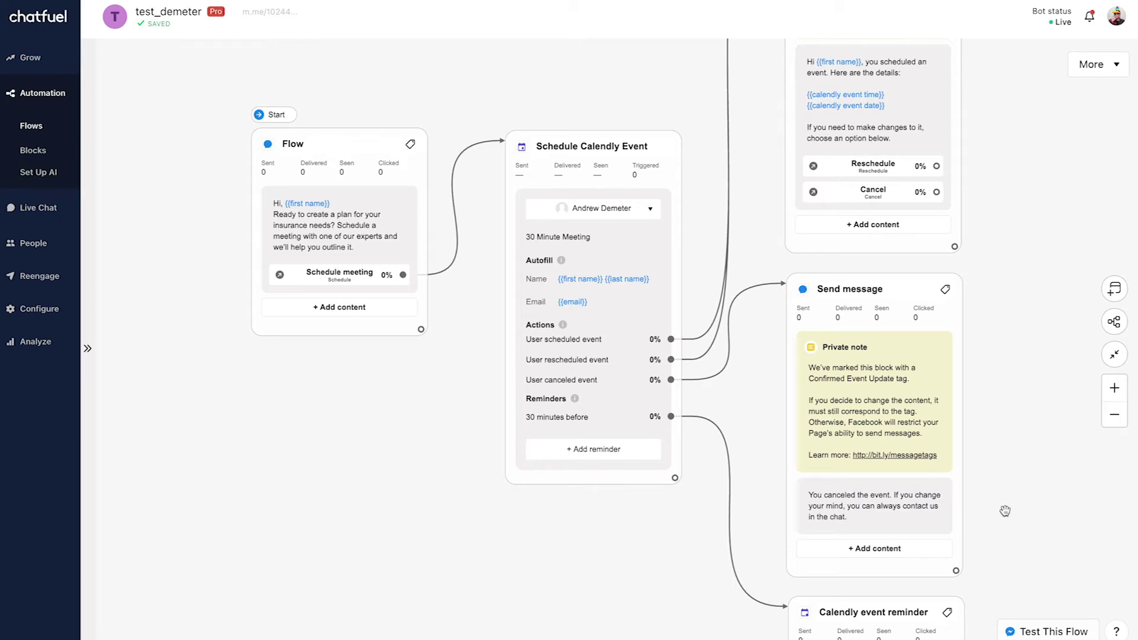
pyautogui.scroll(2, 1004, 511)
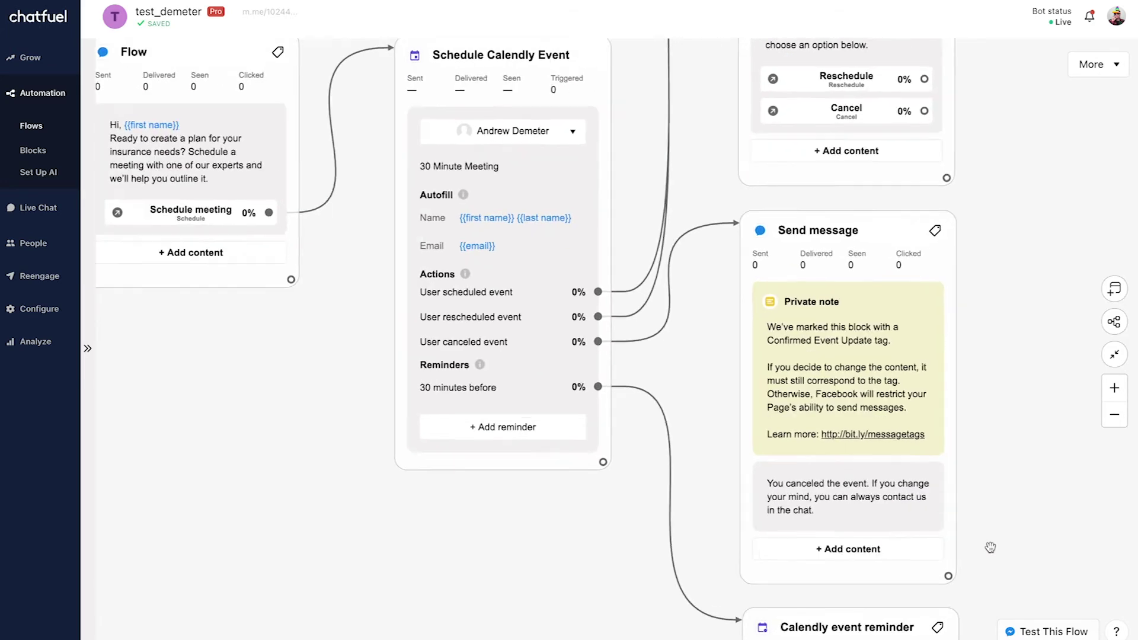
pyautogui.scroll(2, 996, 502)
pyautogui.scroll(2, 991, 493)
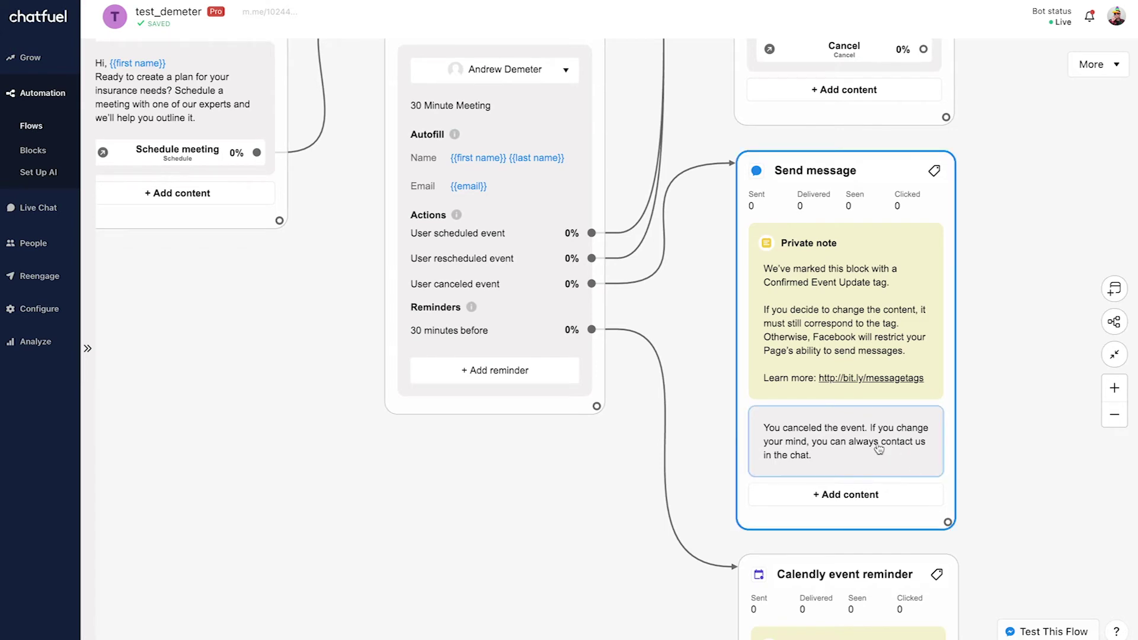
pyautogui.click(857, 463)
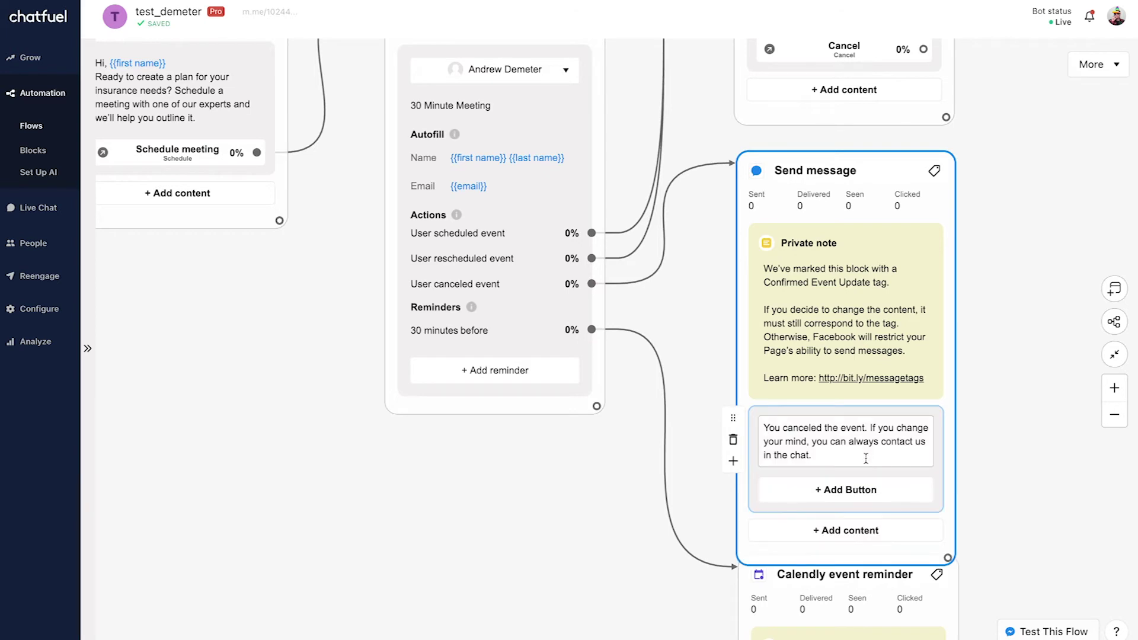
pyautogui.click(846, 491)
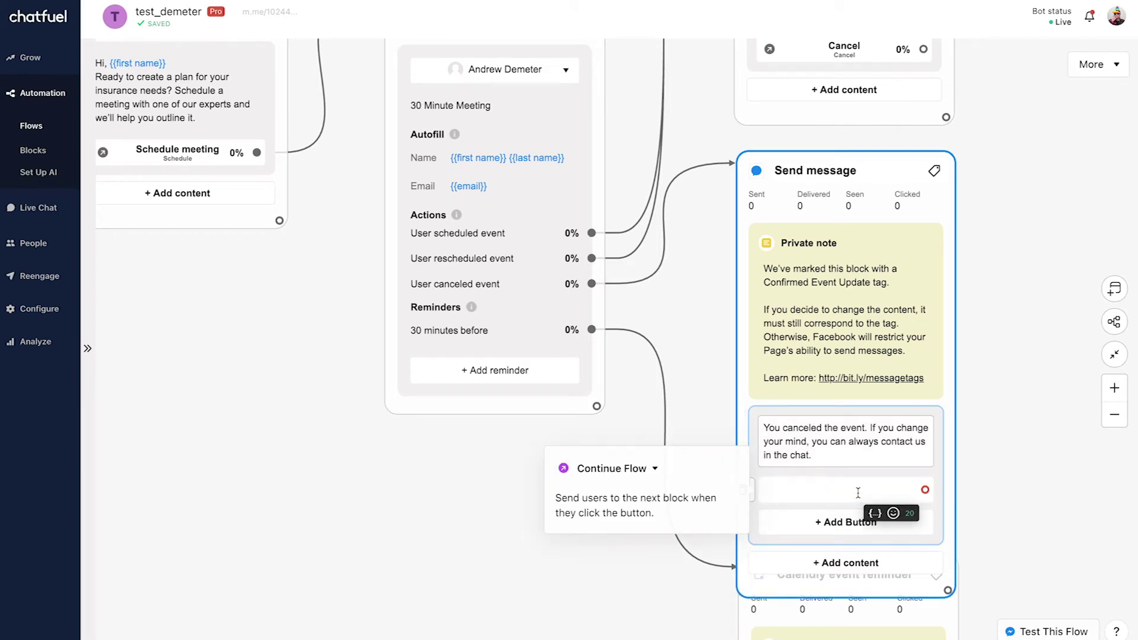
pyautogui.click(655, 470)
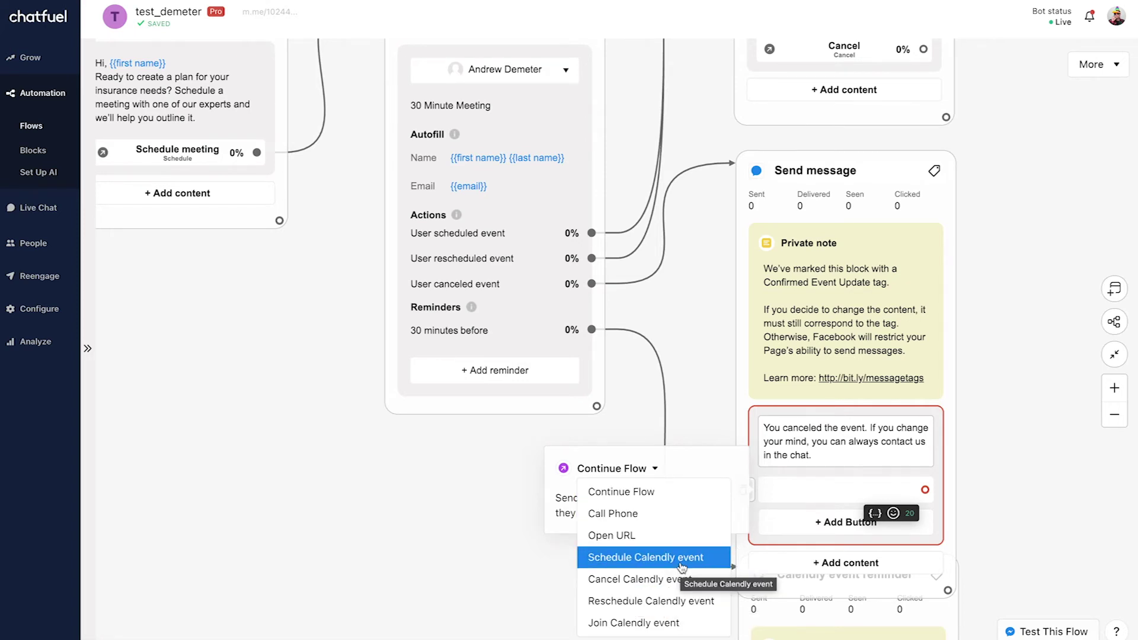
pyautogui.click(672, 603)
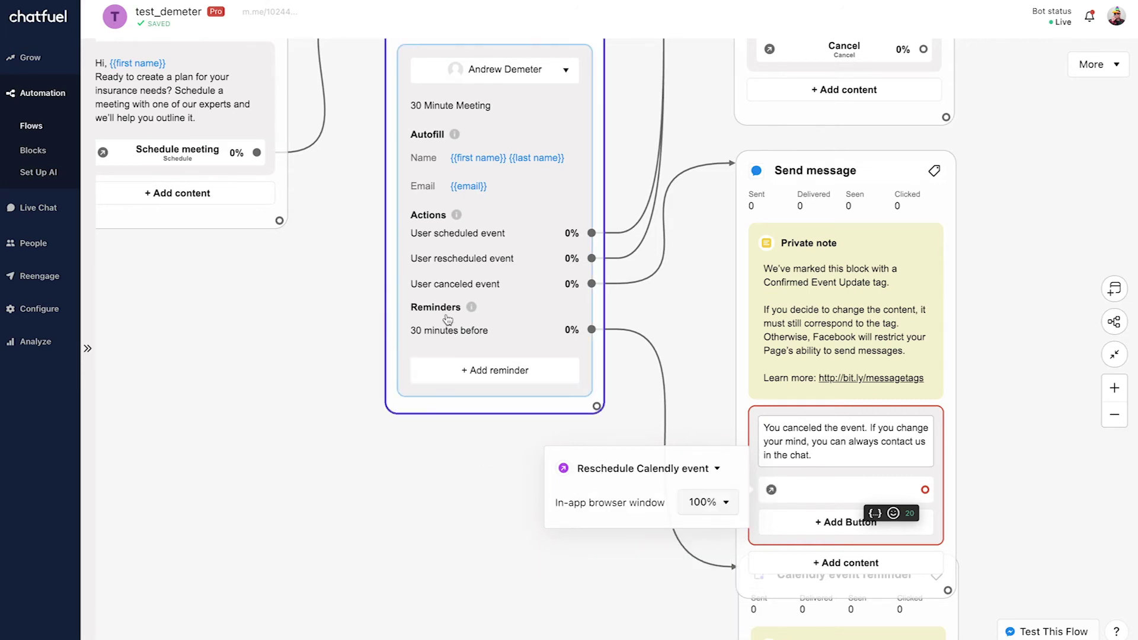
pyautogui.click(845, 489)
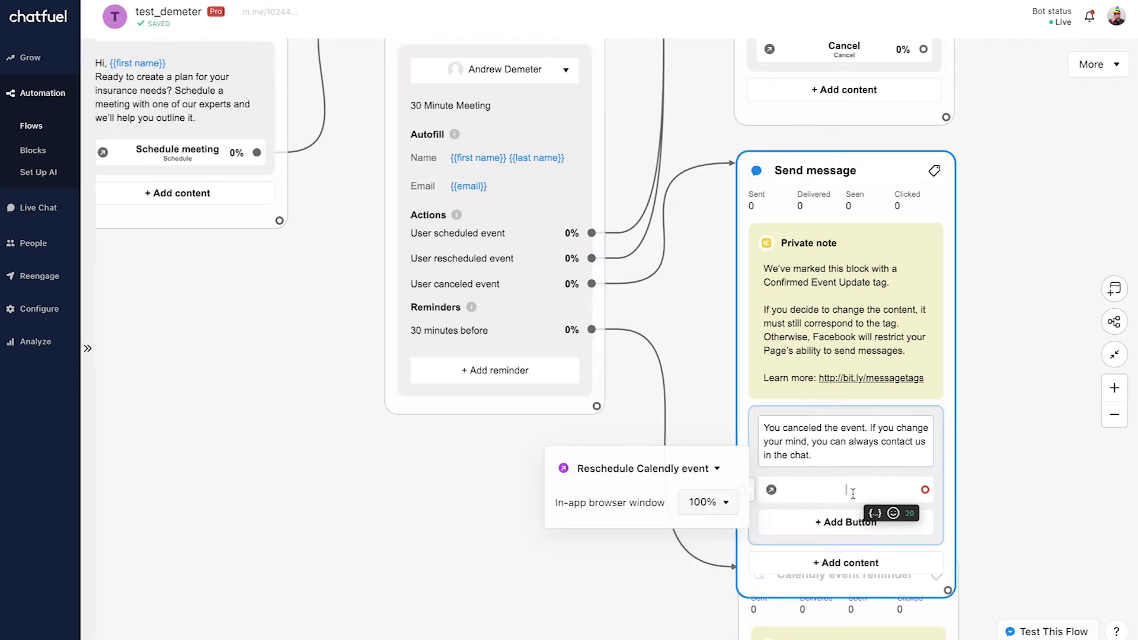
pyautogui.write('Reschedule')
pyautogui.press('Return')
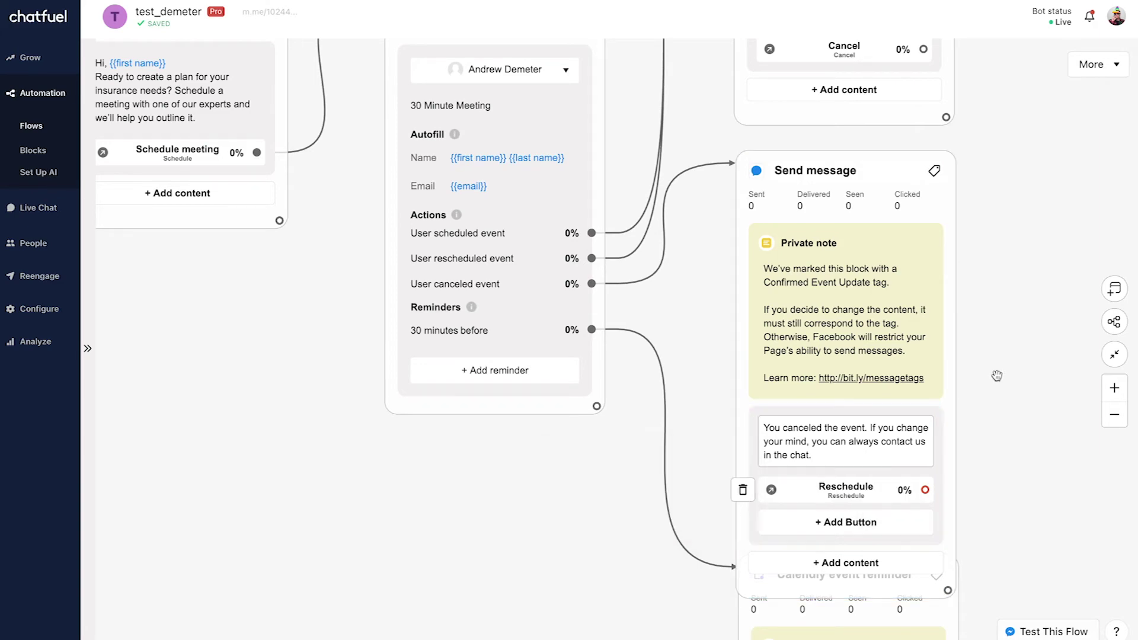
pyautogui.scroll(3, 574, 242)
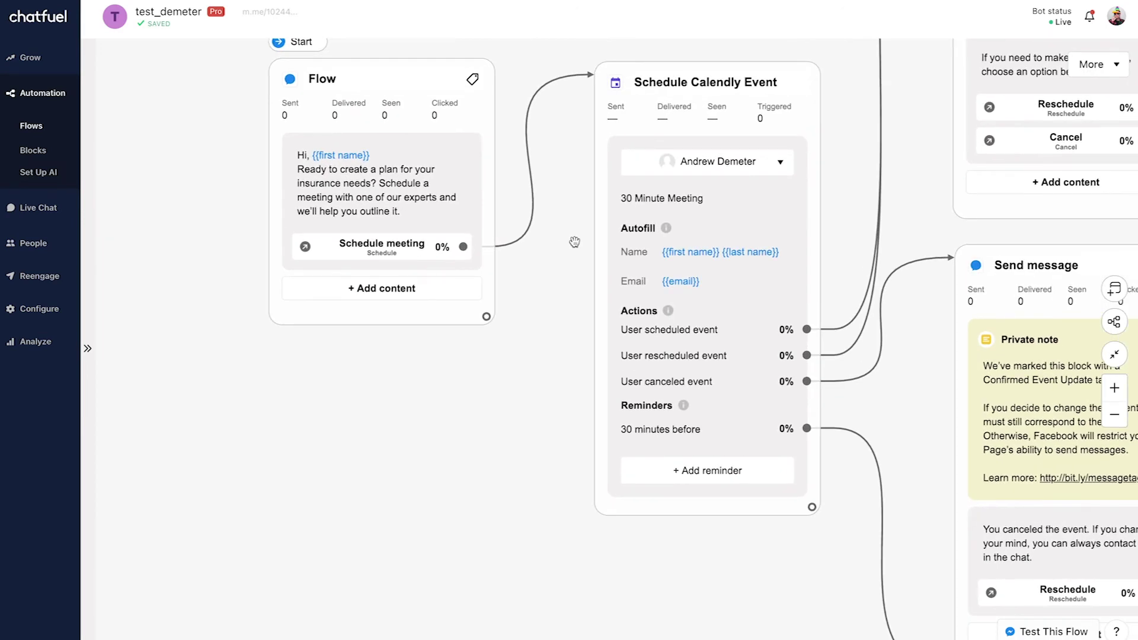
pyautogui.click(659, 238)
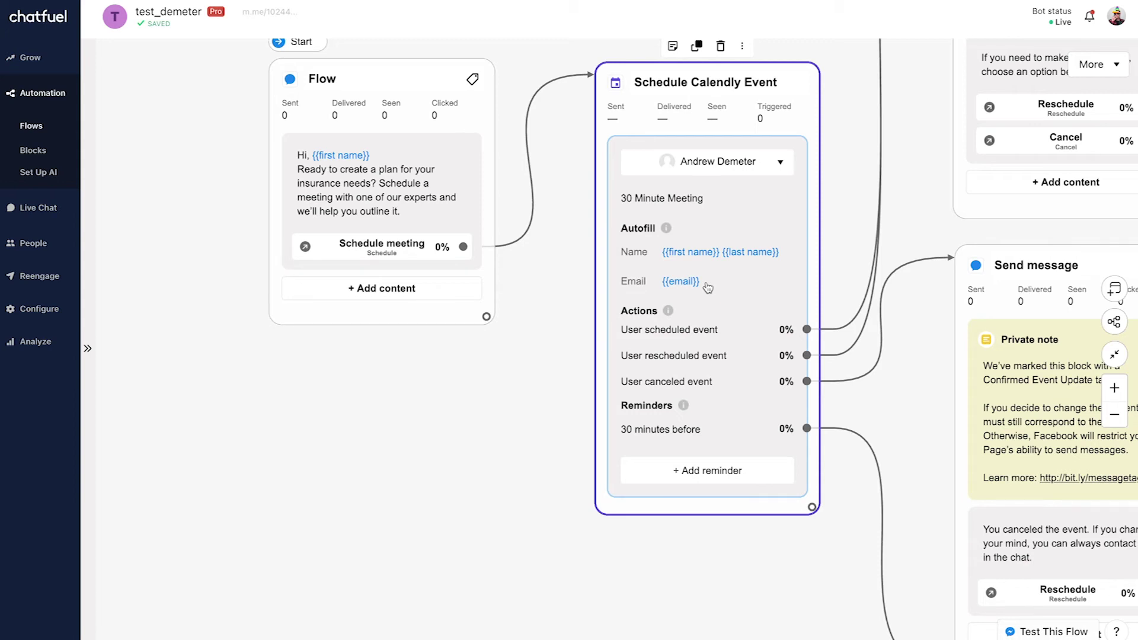
pyautogui.click(429, 334)
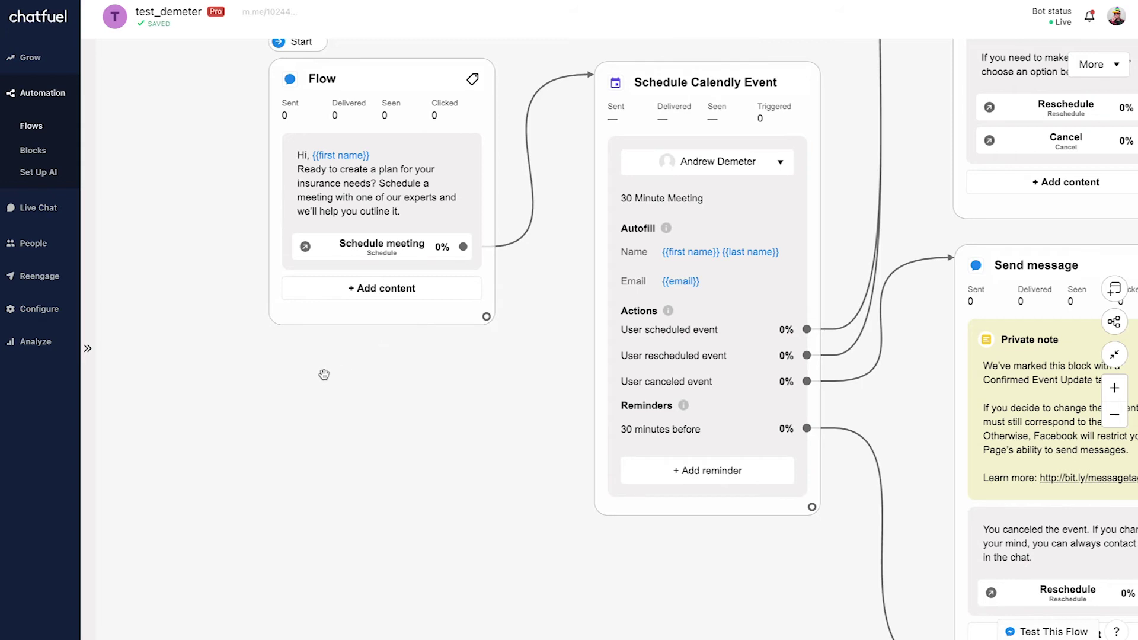
pyautogui.click(392, 230)
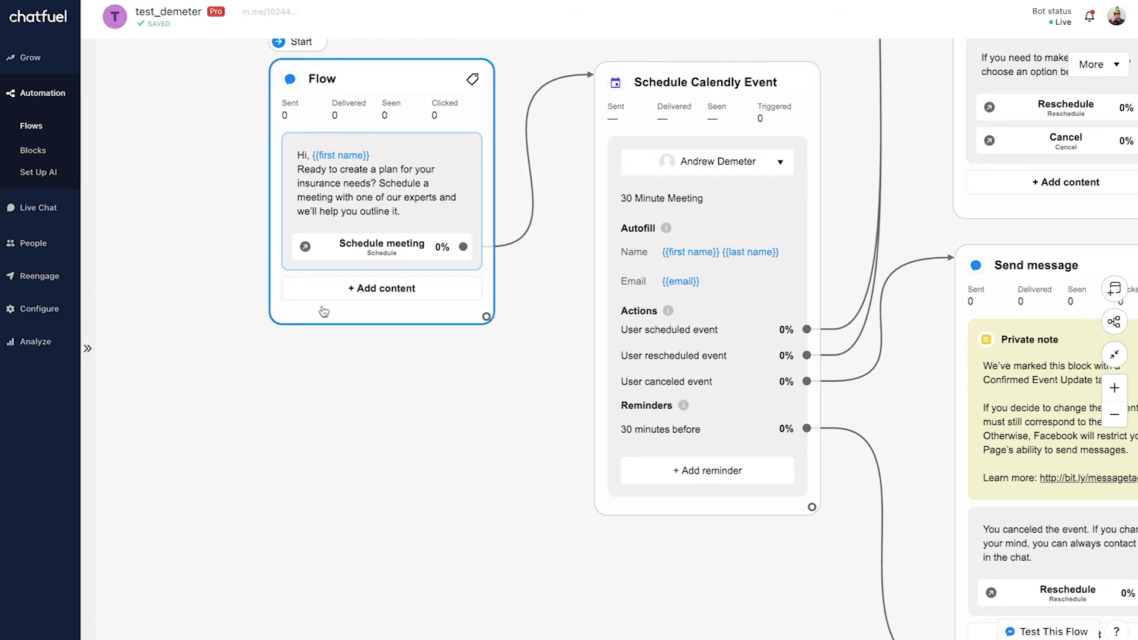
pyautogui.click(436, 341)
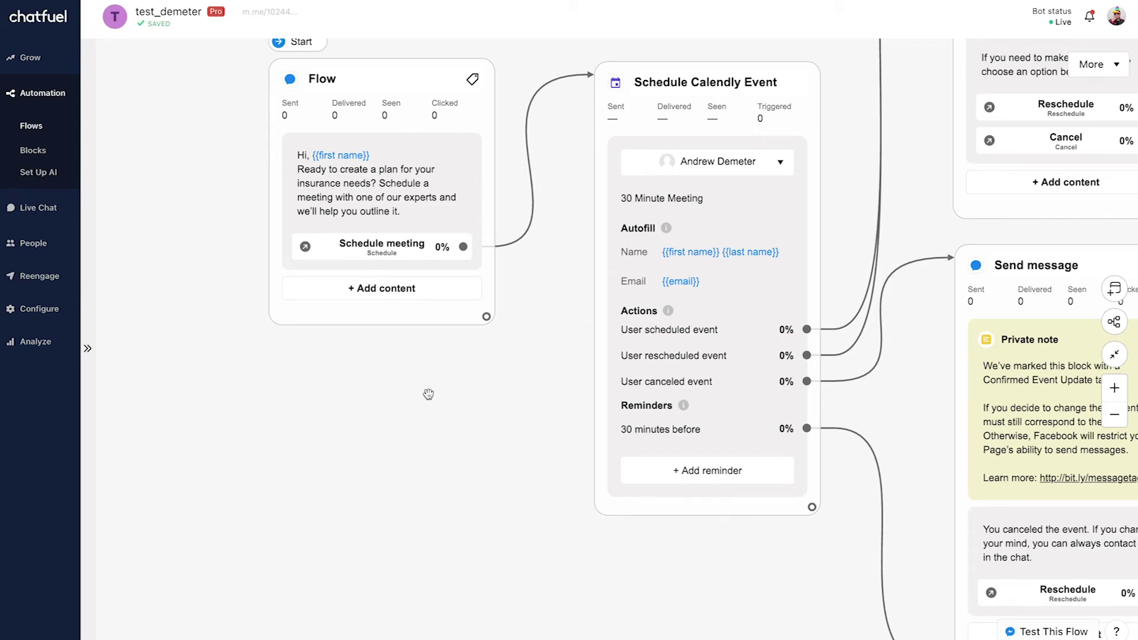
pyautogui.scroll(-3, 428, 394)
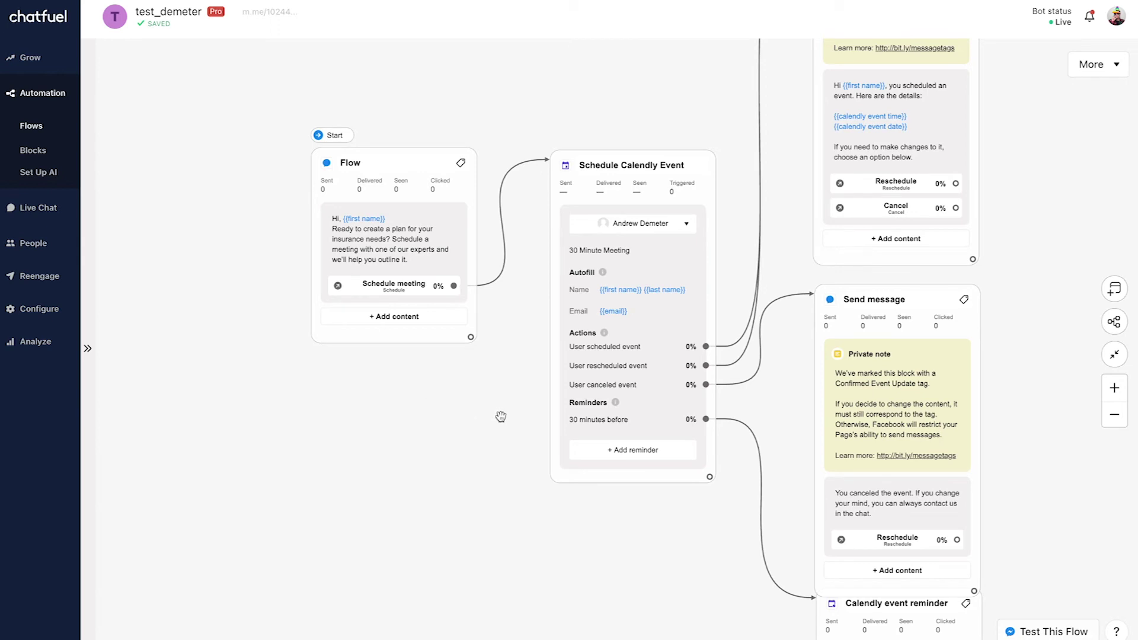
# Bring the Calendly event reminder block and its buttons into view, then remove its Cancel button
pyautogui.click(712, 516)
pyautogui.moveTo(700, 507); pyautogui.dragTo(618, 435)
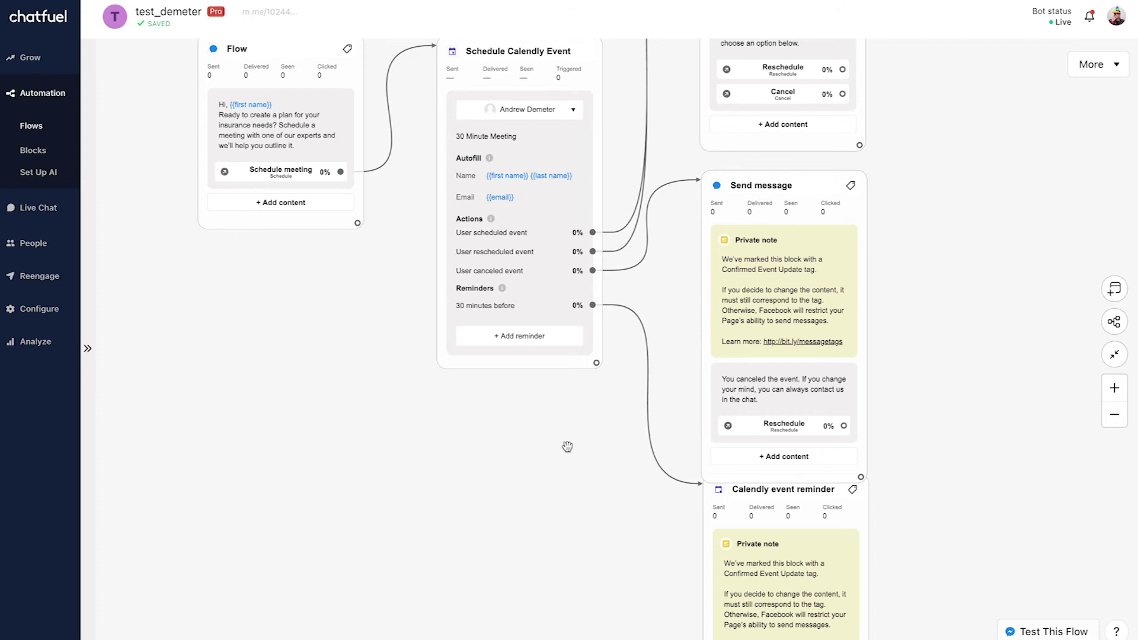
pyautogui.moveTo(568, 447); pyautogui.dragTo(485, 356)
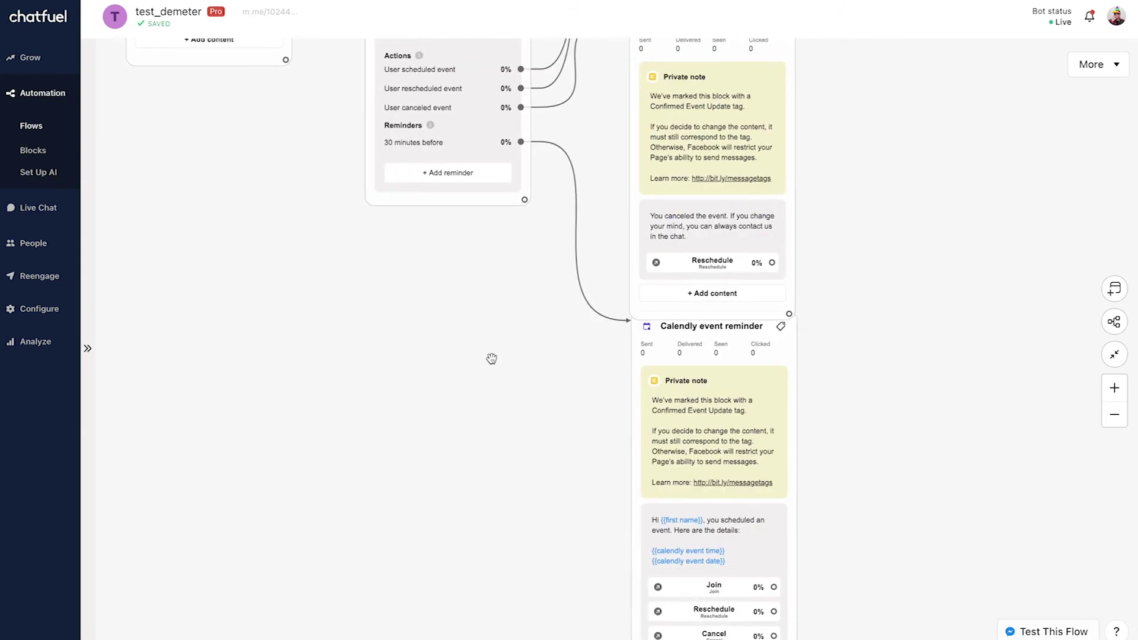
pyautogui.moveTo(528, 418); pyautogui.dragTo(521, 392)
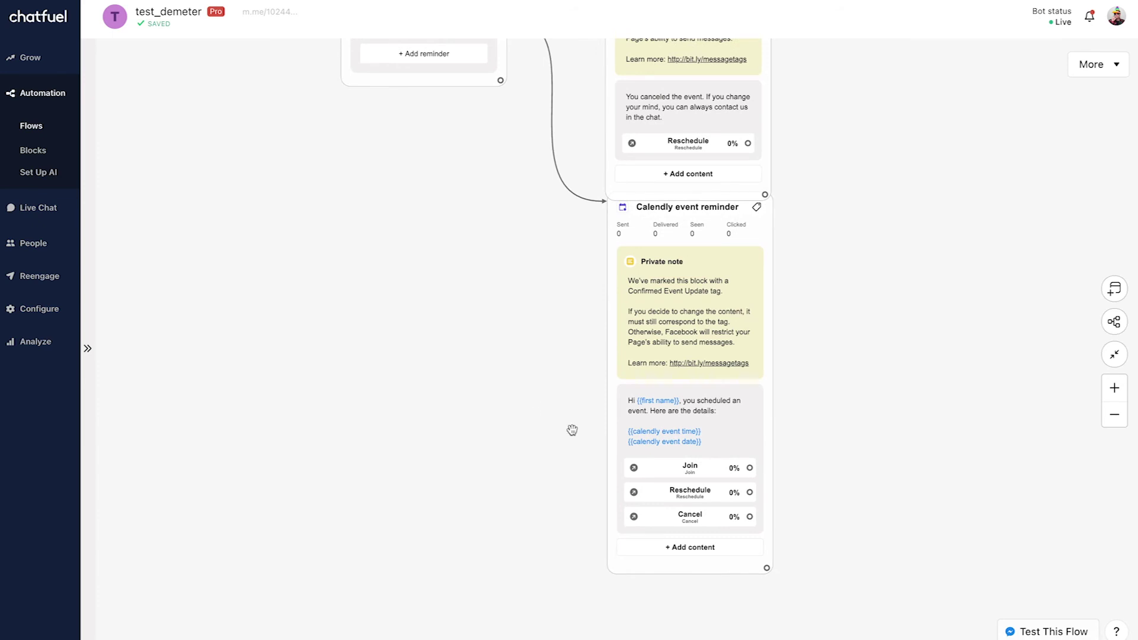
pyautogui.scroll(3, 800, 405)
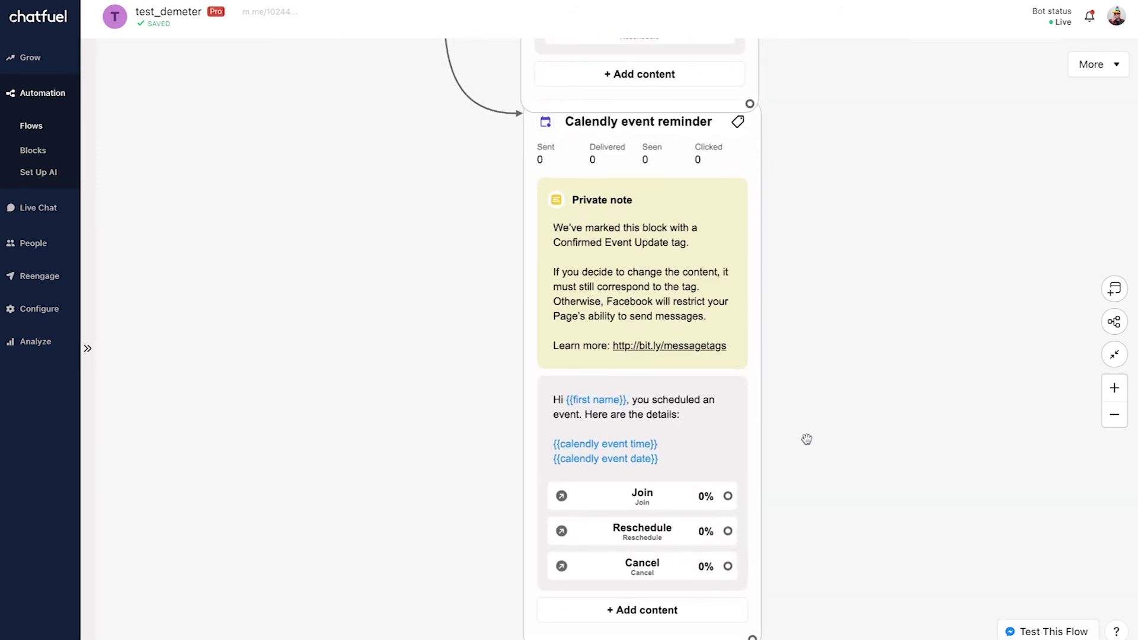
pyautogui.scroll(1, 841, 373)
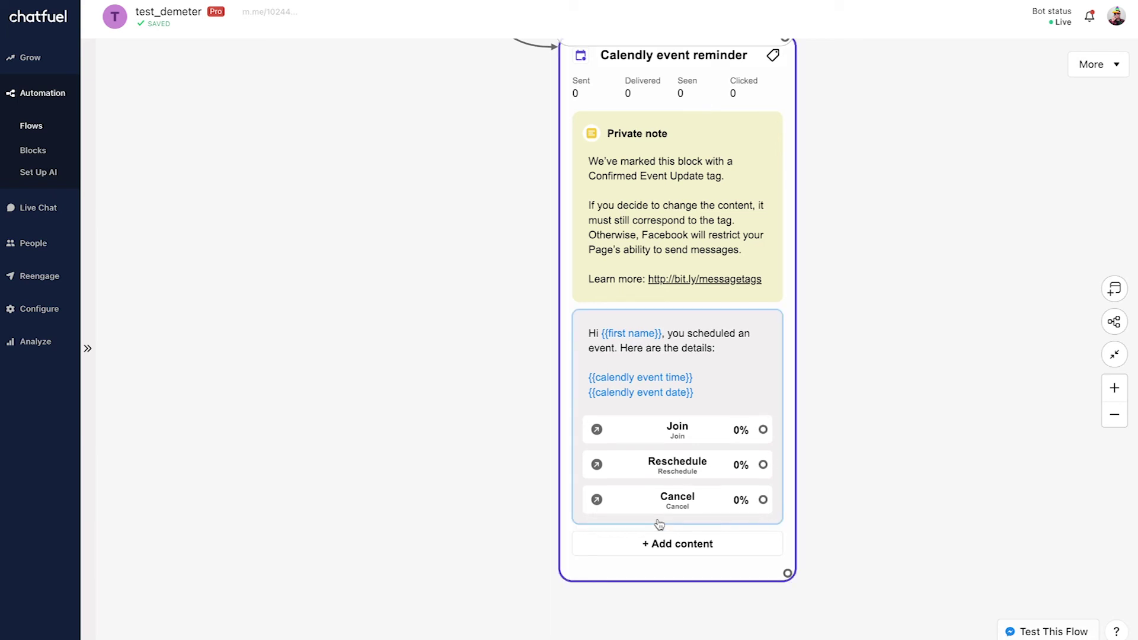
pyautogui.moveTo(570, 507)
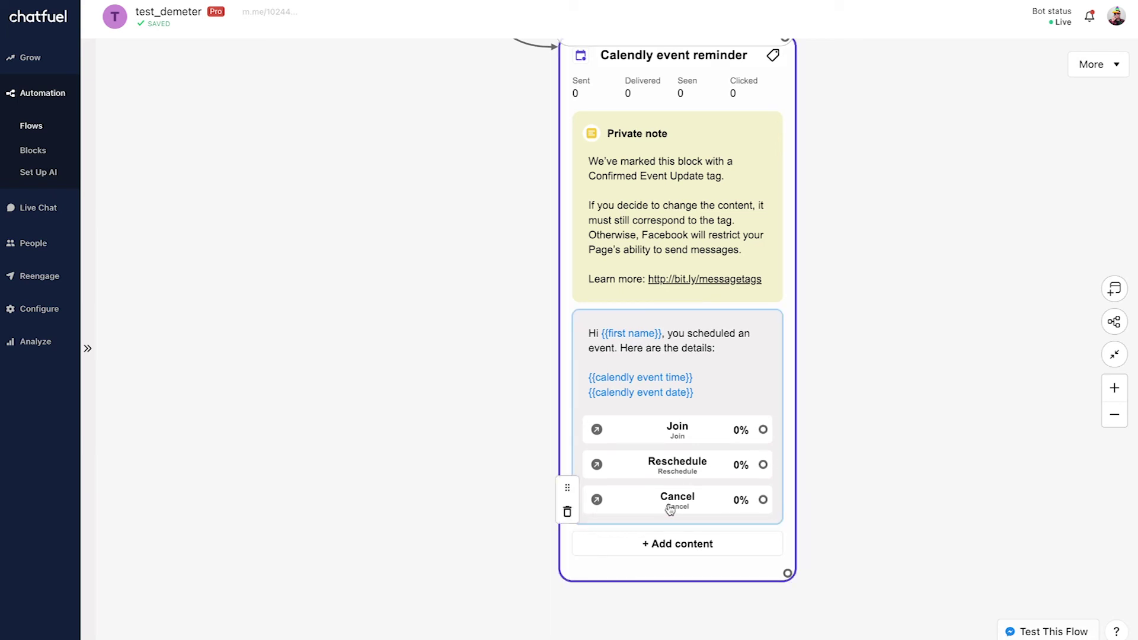
pyautogui.click(568, 513)
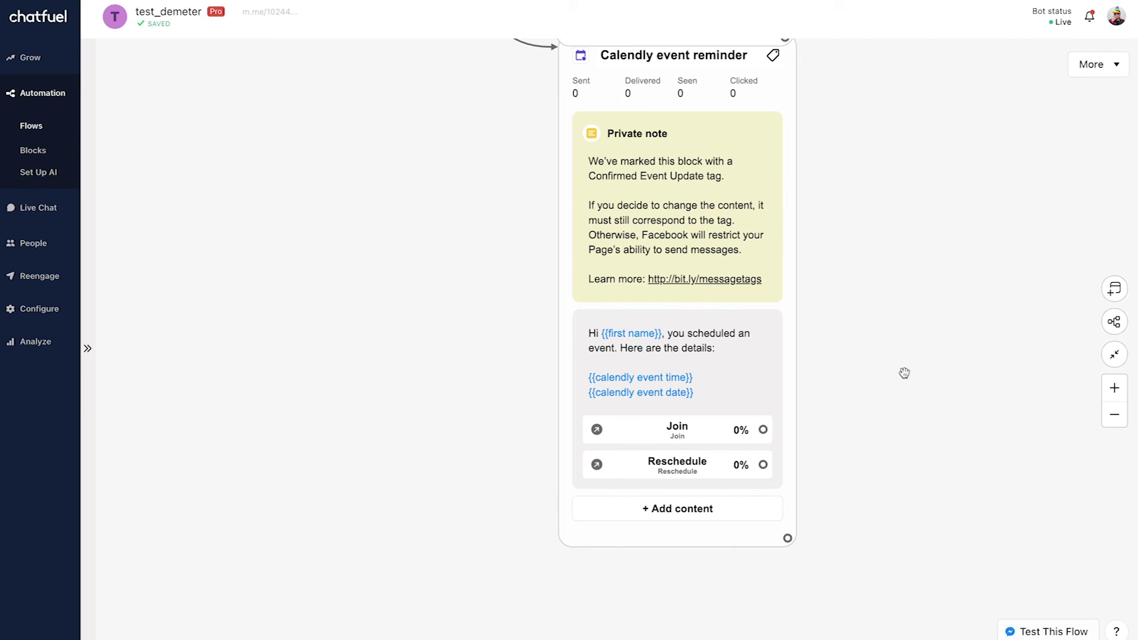
pyautogui.scroll(-4, 905, 373)
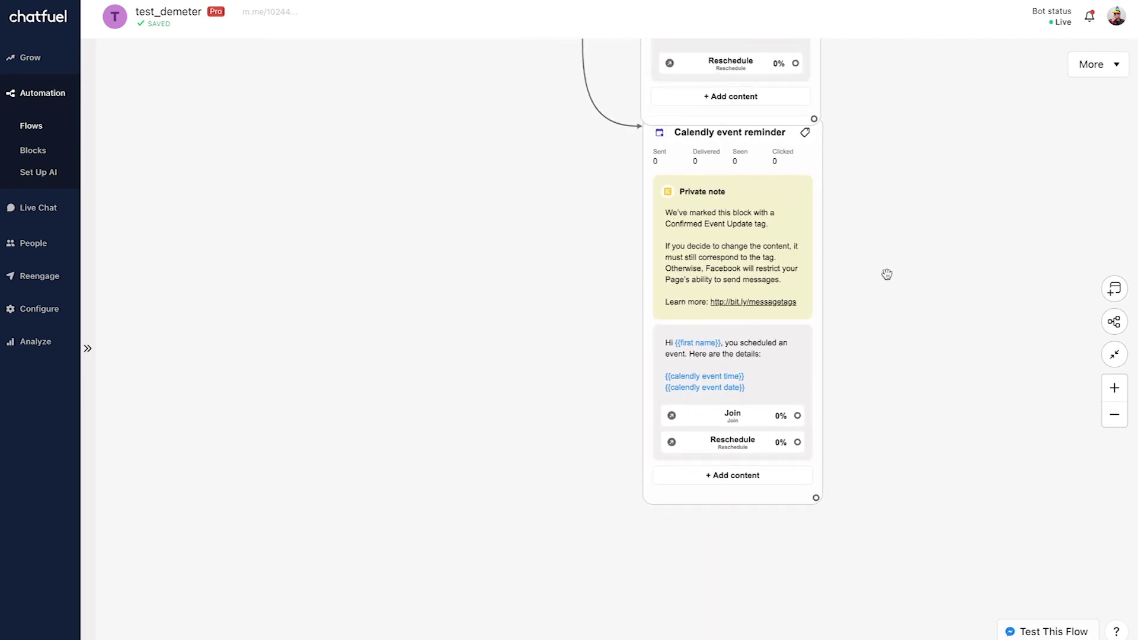
# Pan up toward the block above the reminder and select the Calendly event reminder block
pyautogui.moveTo(869, 215); pyautogui.dragTo(908, 260)
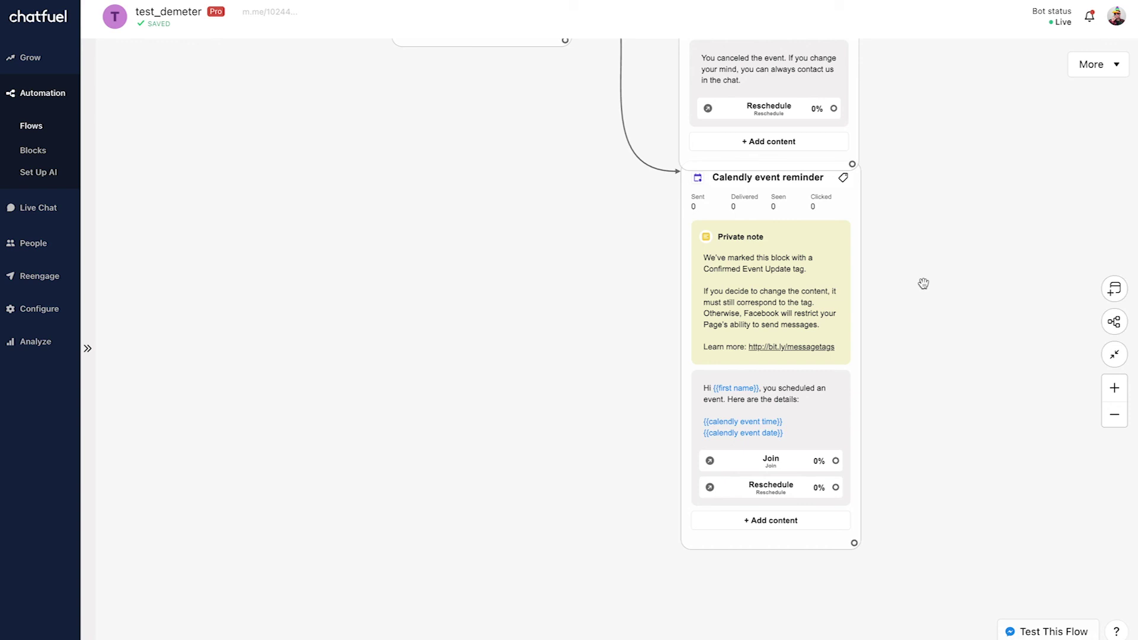
pyautogui.click(828, 275)
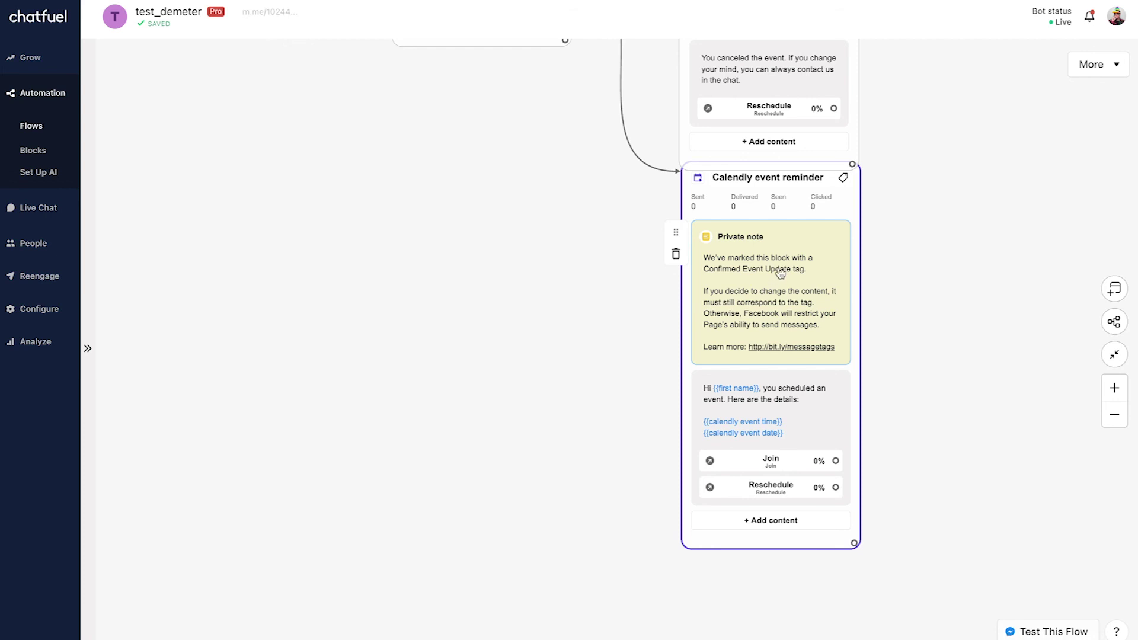
pyautogui.click(977, 297)
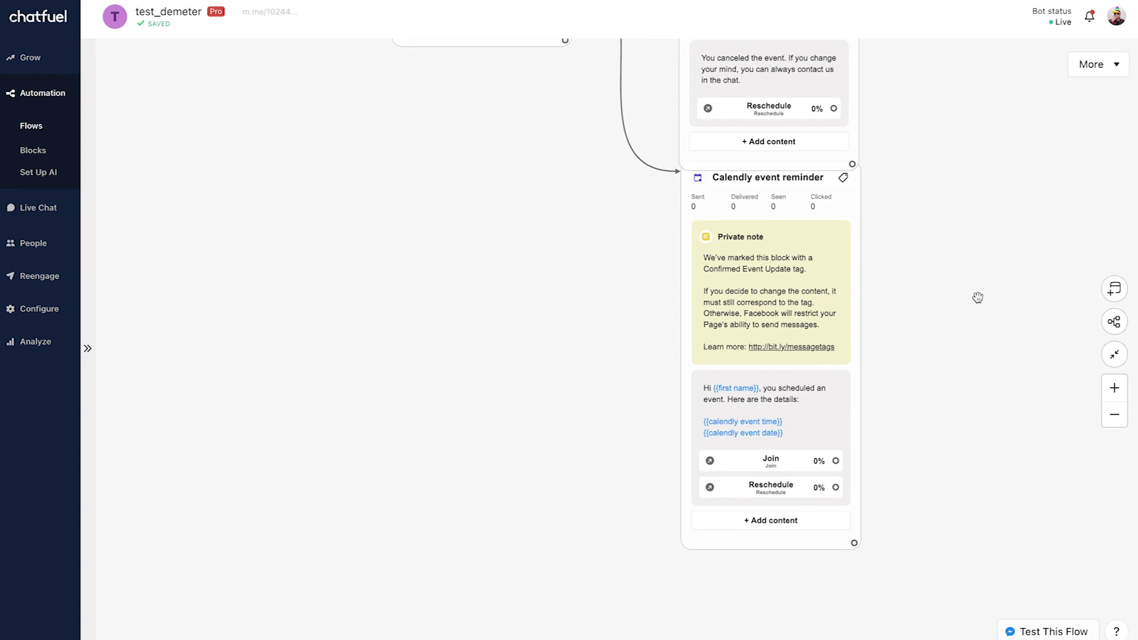
pyautogui.scroll(-2, 978, 297)
pyautogui.scroll(-2, 977, 297)
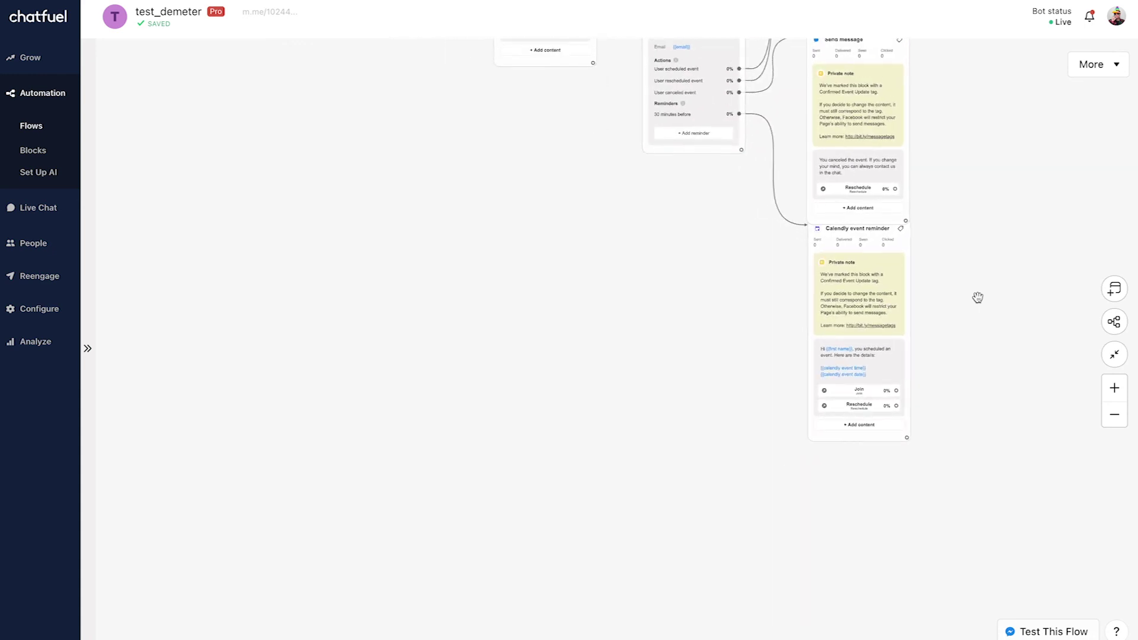
# Pan the canvas to centre the whole flow, from Flow start to the reminder block
pyautogui.moveTo(991, 255); pyautogui.dragTo(958, 374)
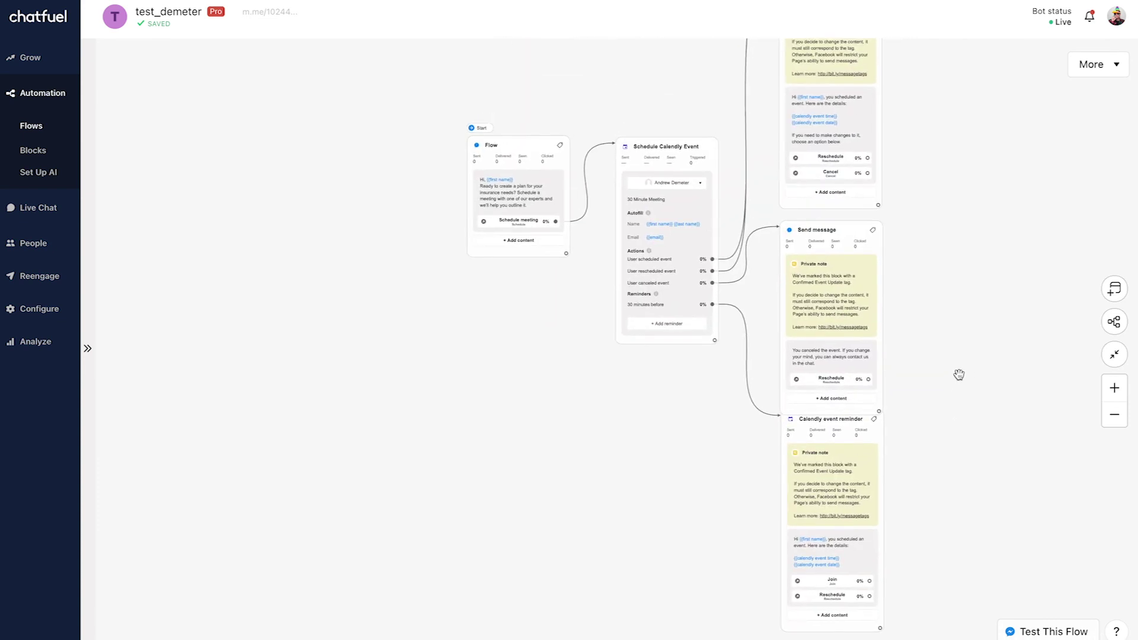
pyautogui.scroll(-2, 958, 374)
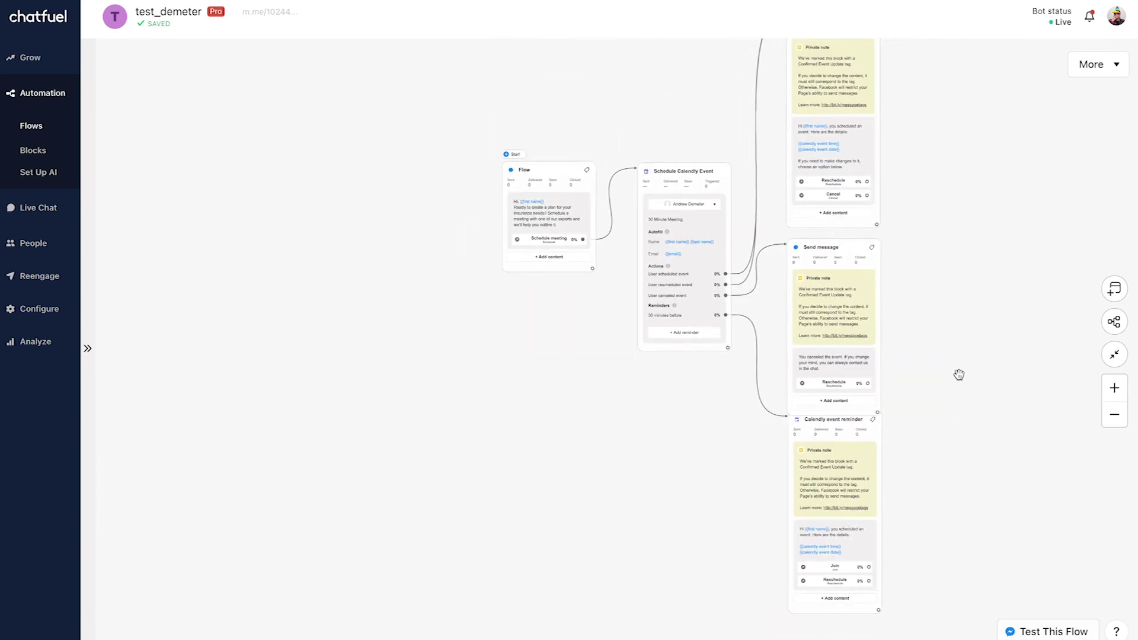
pyautogui.moveTo(959, 375); pyautogui.dragTo(781, 391)
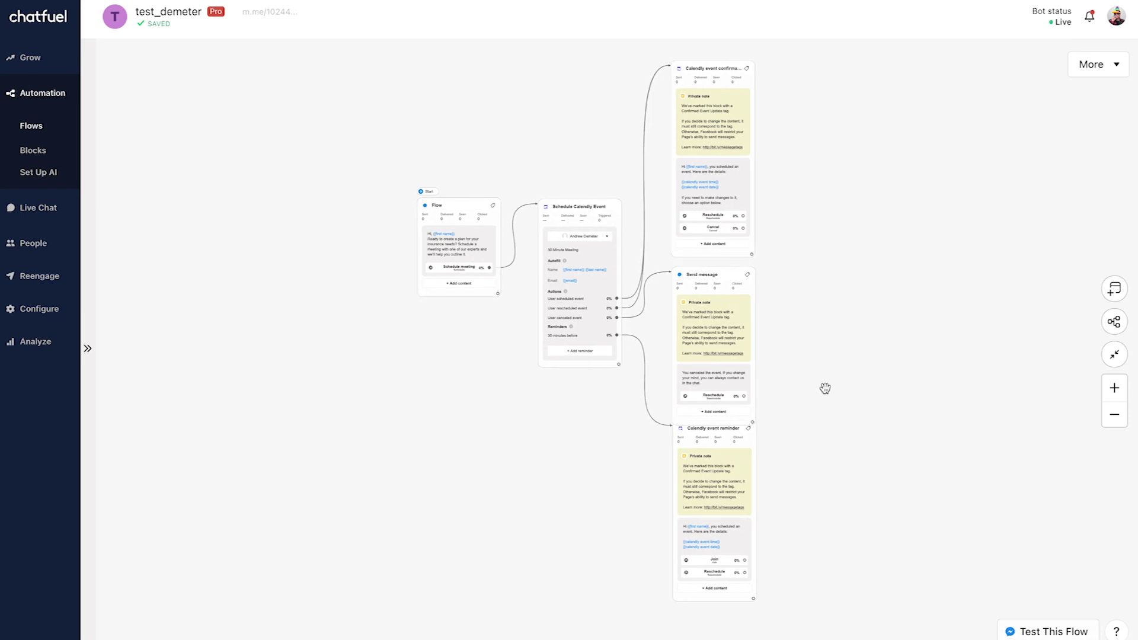